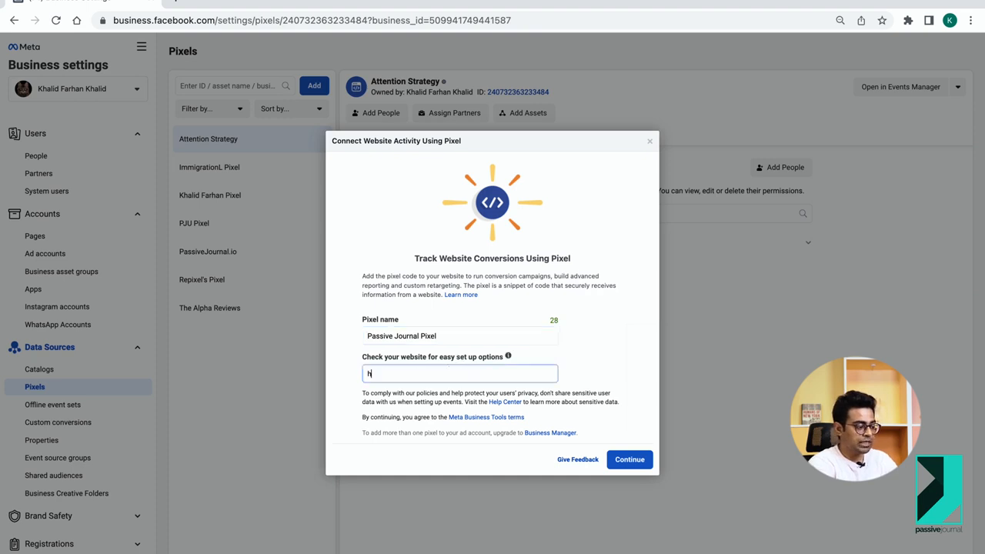
text(ivejournal.com)
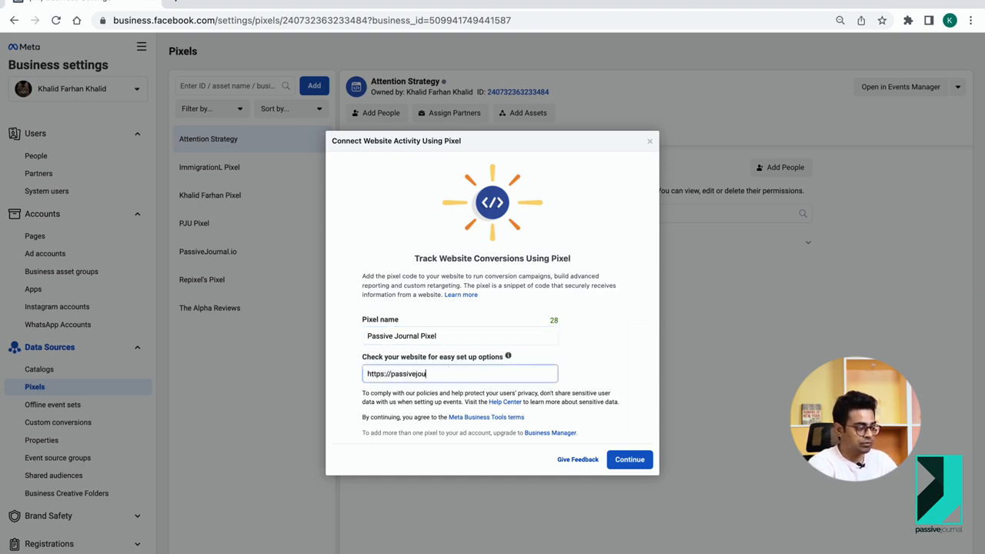
click(626, 462)
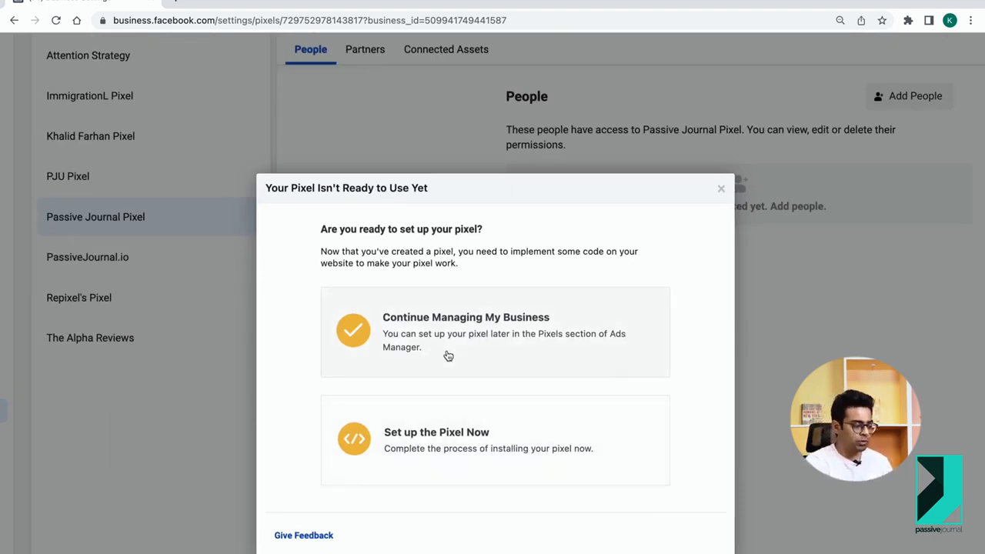
Choose to set up the new pixel now and install it manually by editing the website's code.
click(430, 464)
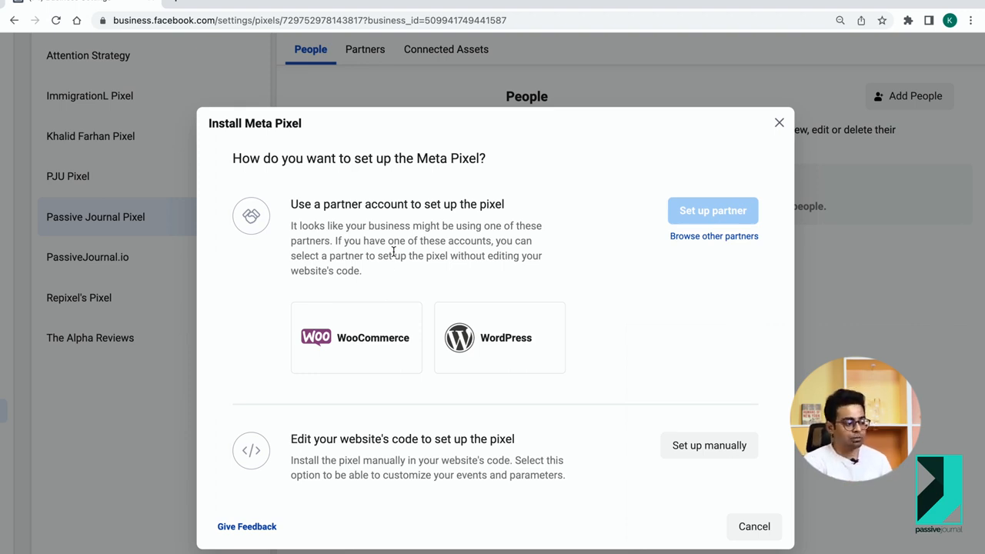
scroll(538, 370, down, 1)
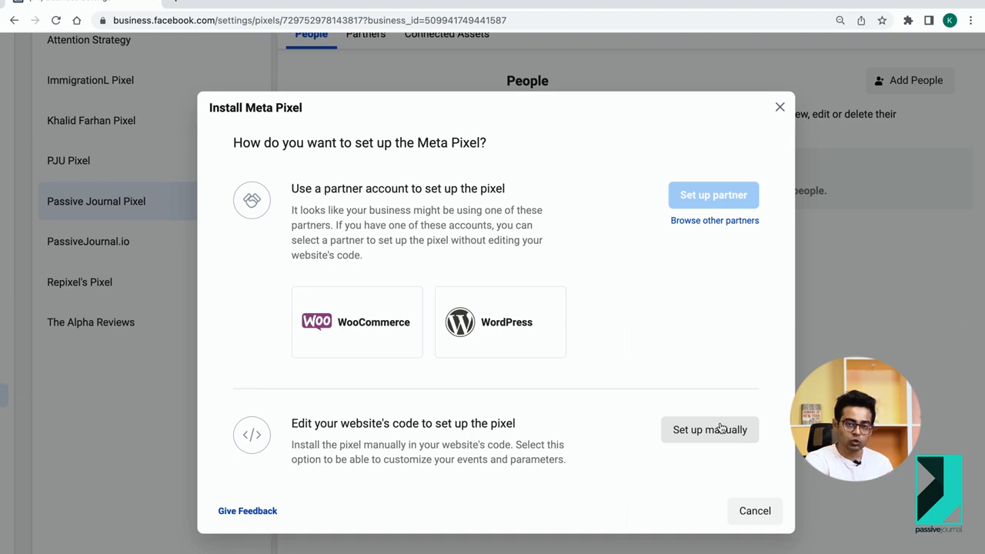
click(699, 431)
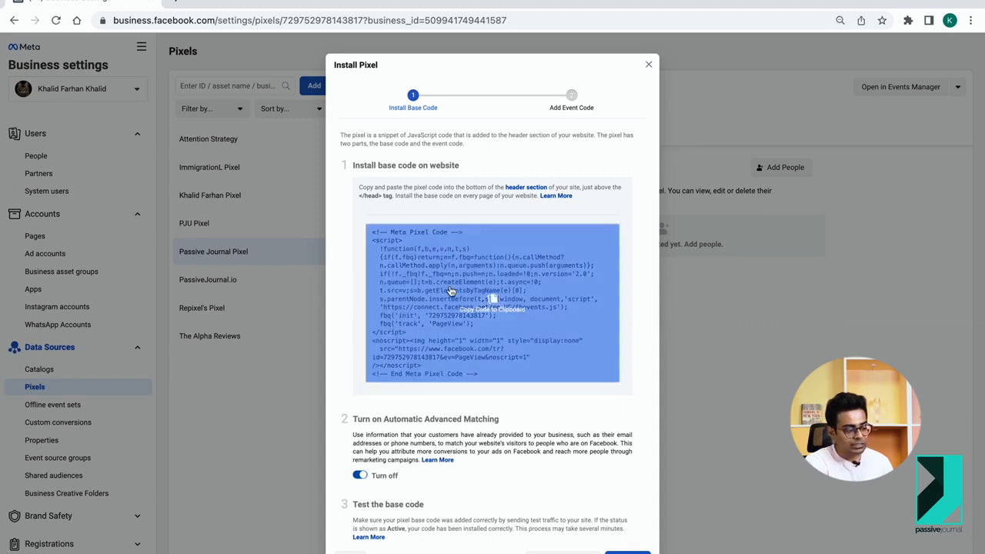
Review the Install Pixel instructions, including where the base code goes on the website, Automatic Advanced Matching and the code test.
scroll(483, 406, down, 2)
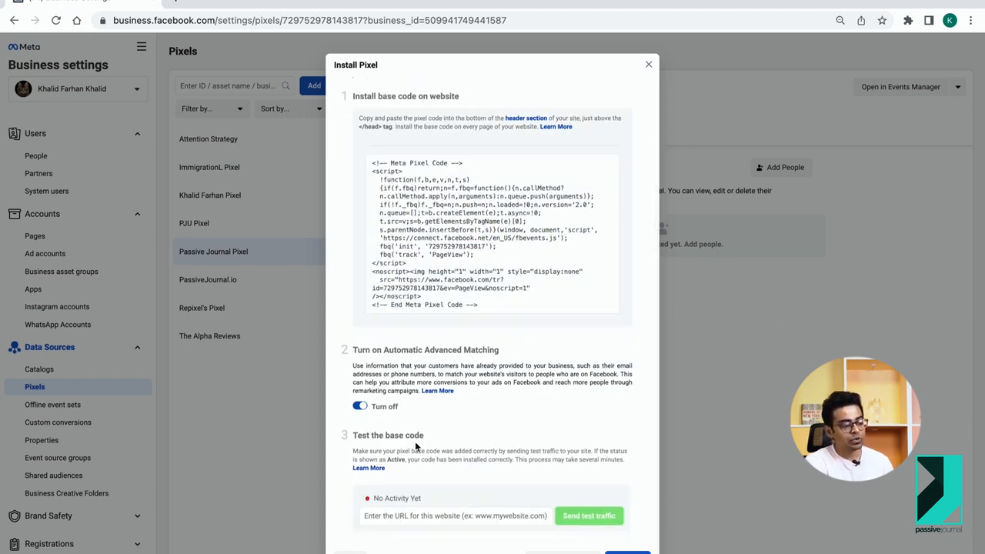
scroll(451, 440, up, 2)
scroll(529, 352, up, 1)
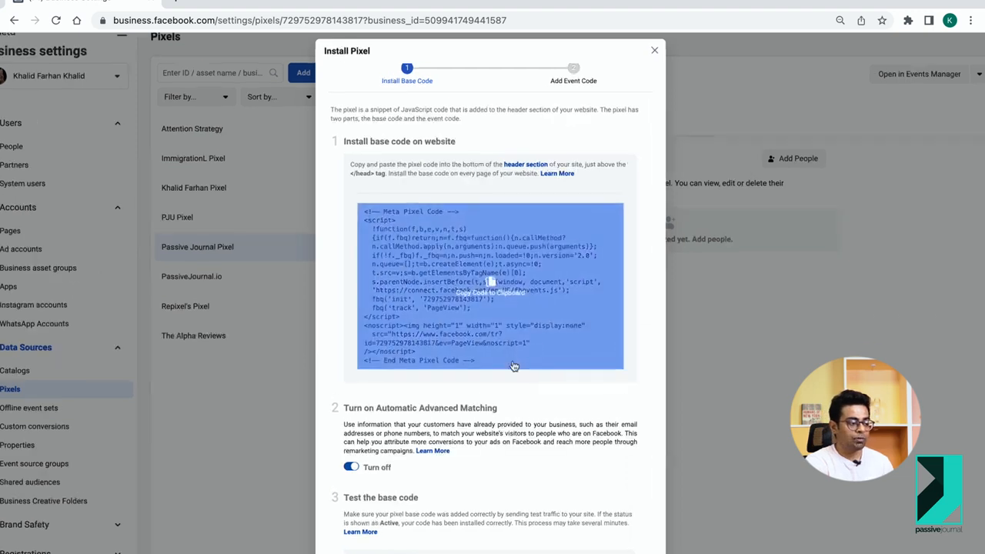
scroll(438, 159, up, 5)
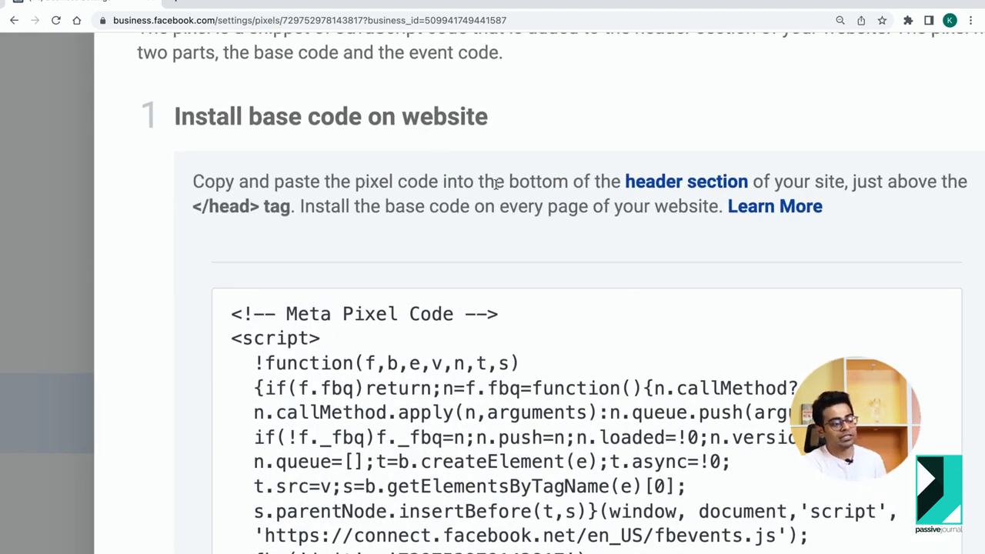
scroll(569, 186, right, 2)
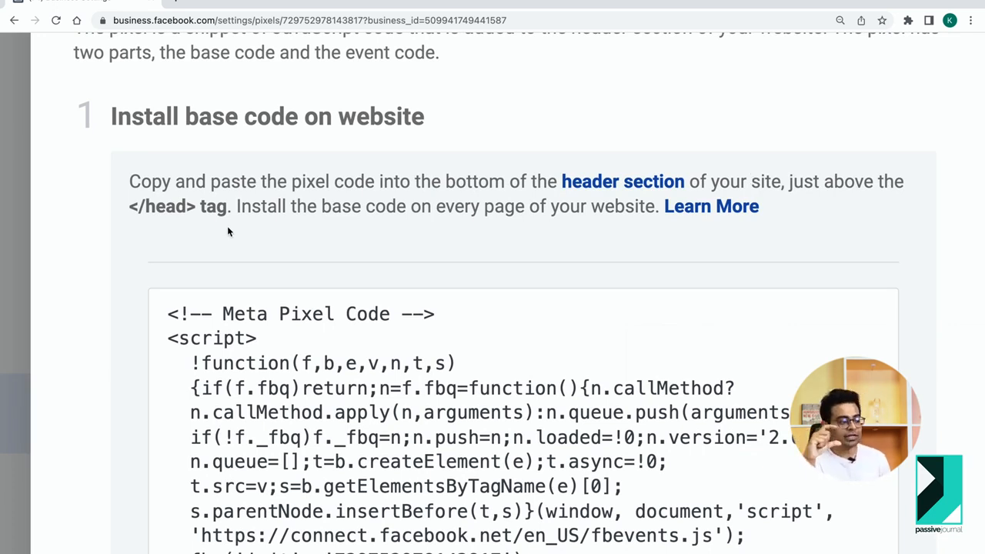
mouse_move(319, 346)
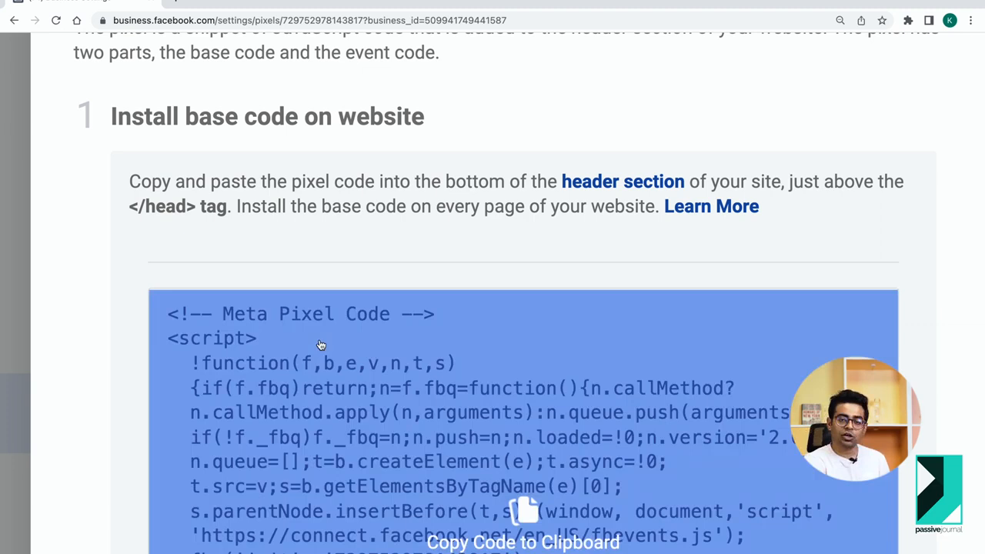
scroll(318, 365, down, 5)
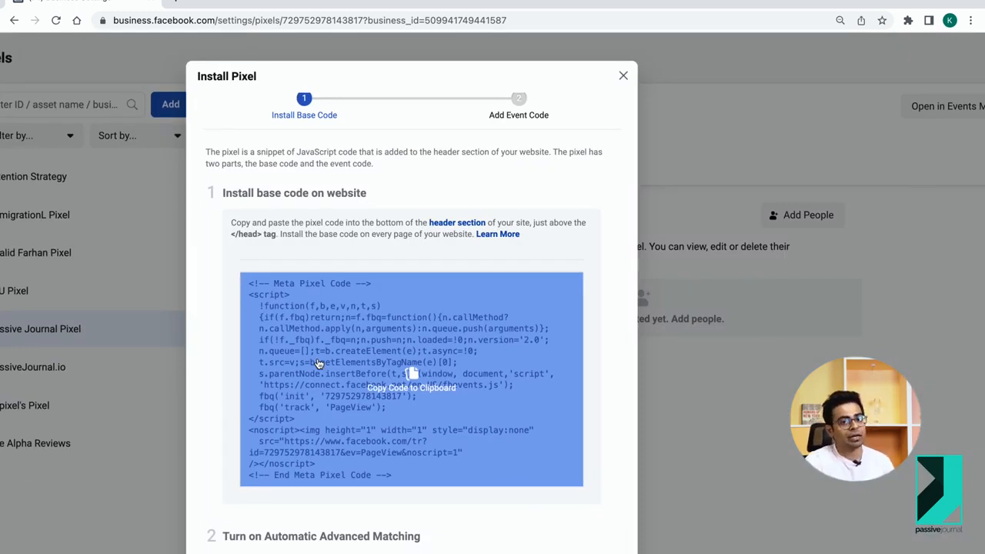
Open the WordPress admin login page at khalidfarhan.com/wp-admin in the other browser tab.
key(ctrl+Left)
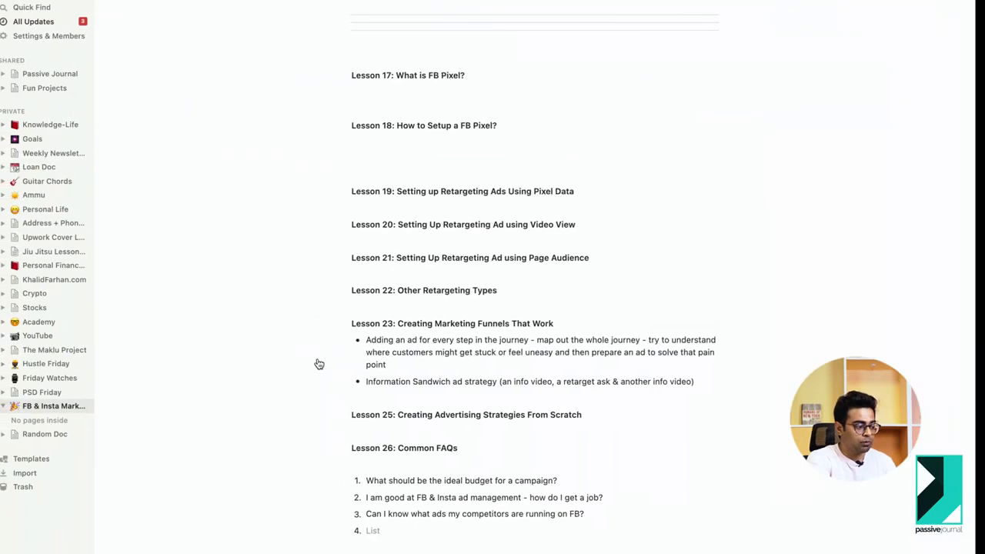
key(ctrl+Right)
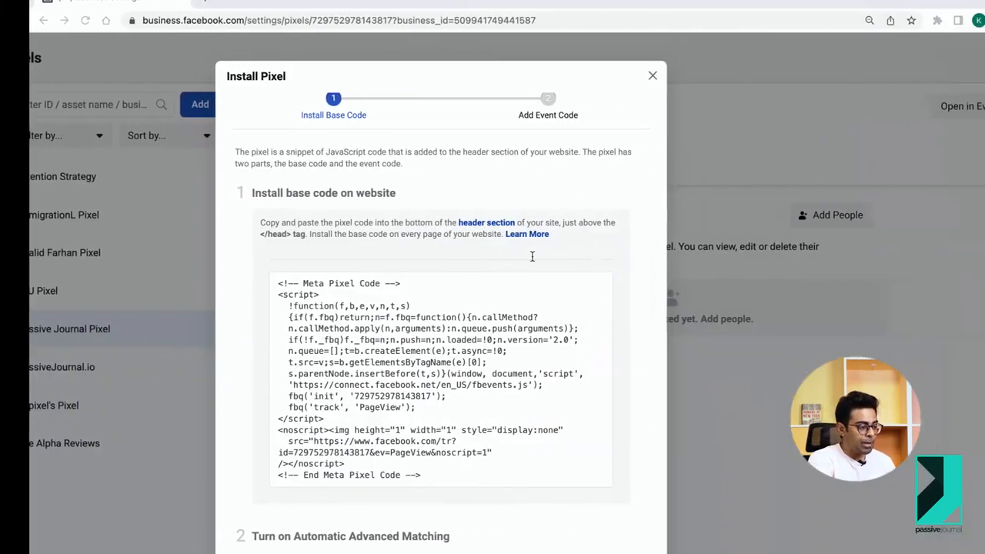
click(176, 16)
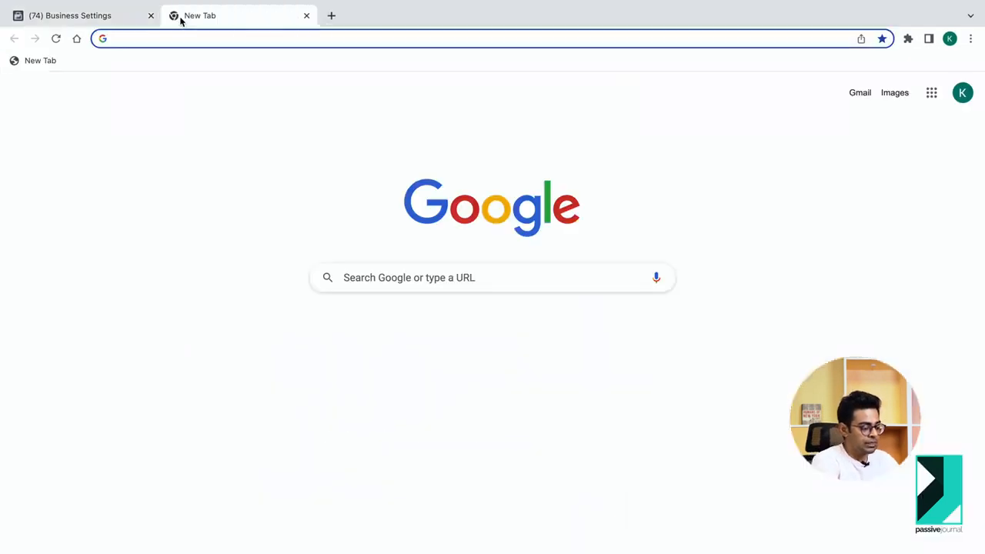
text(khalidfarhan.com/wp-)
key(Return)
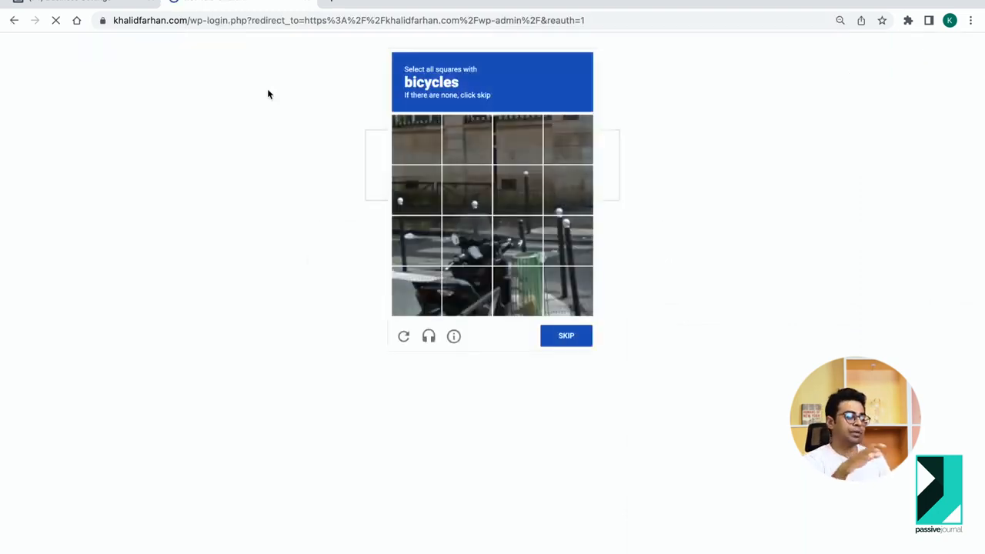
Mark the squares containing the two-wheeler in the bicycles image challenge and continue to the next challenge.
click(484, 252)
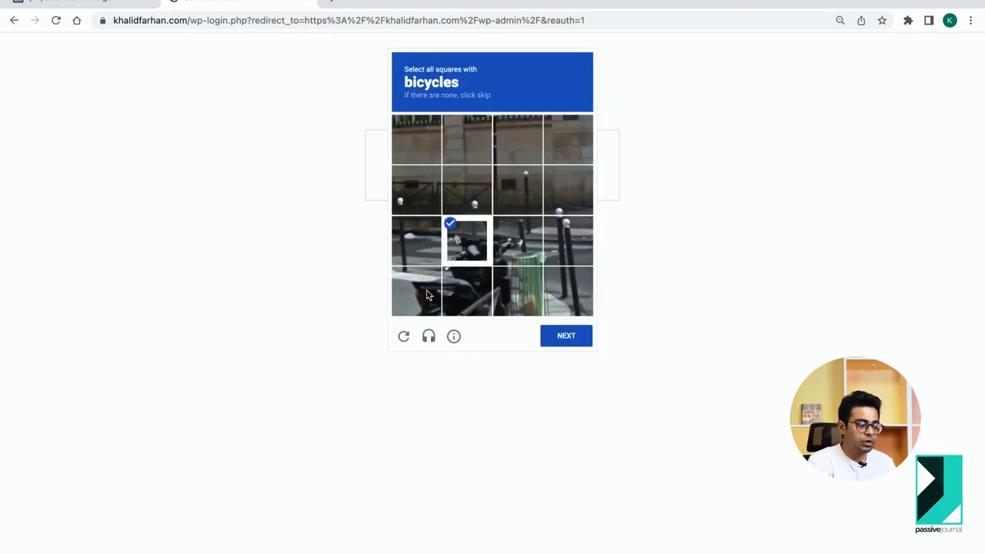
click(431, 295)
click(475, 294)
click(531, 243)
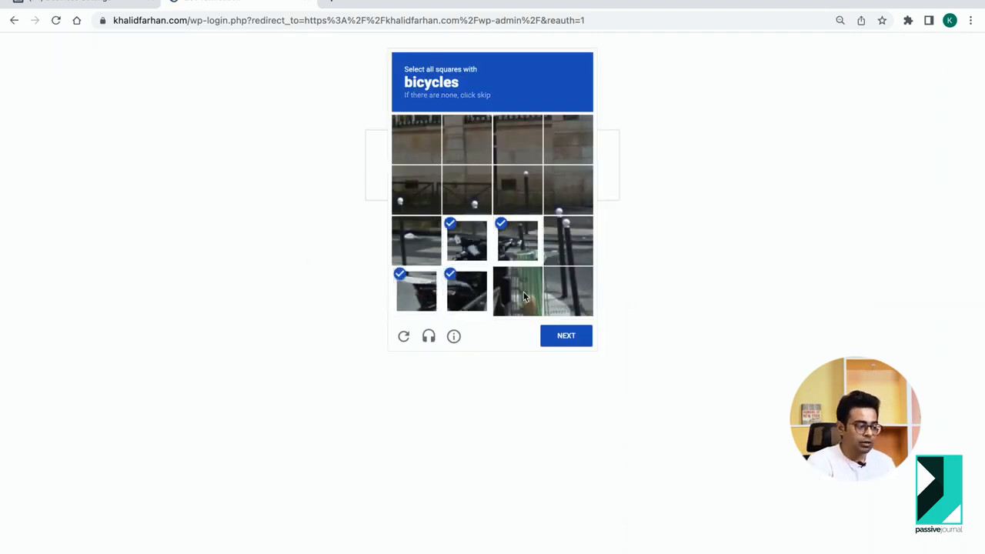
click(527, 292)
click(559, 346)
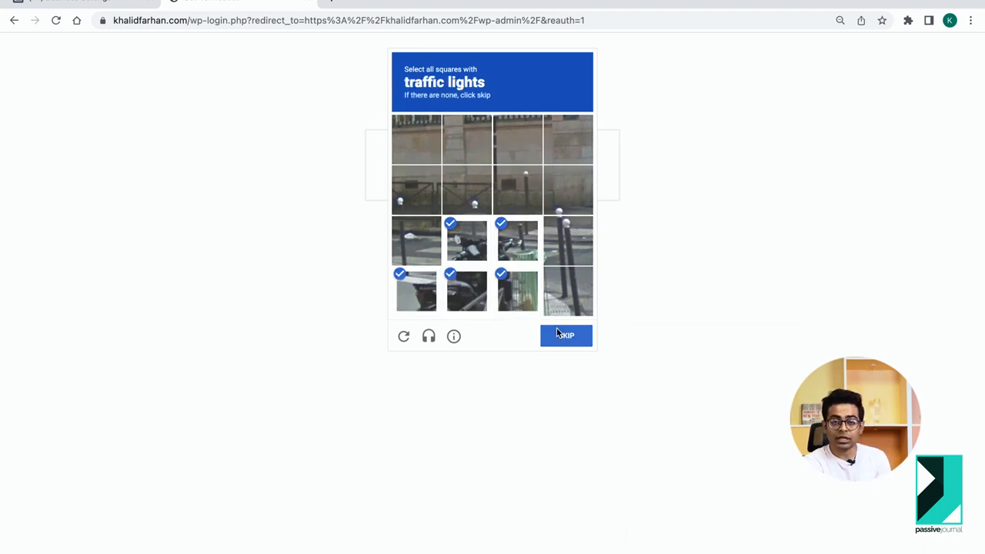
Complete the traffic lights image challenge and log in to WordPress with the prefilled credentials.
click(552, 159)
click(534, 156)
click(536, 184)
click(568, 188)
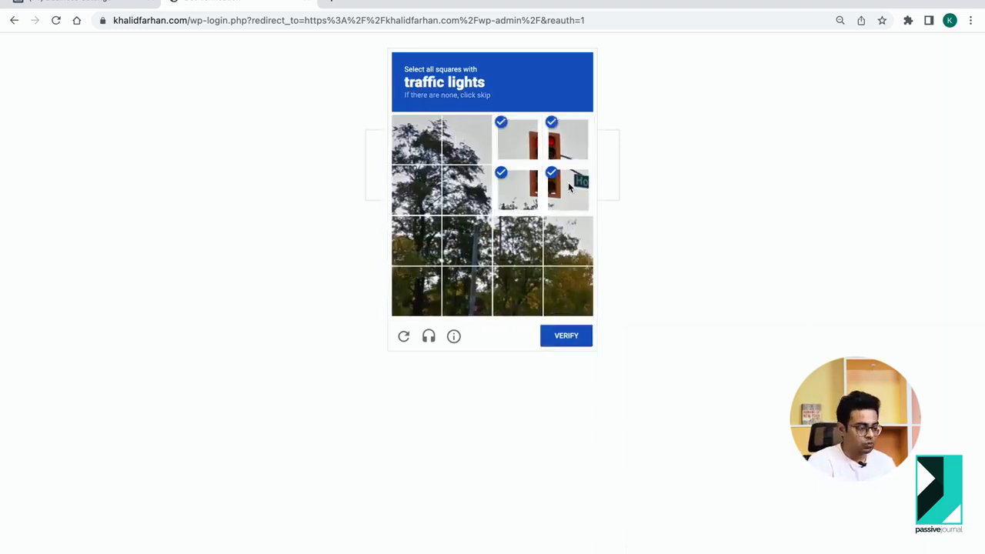
click(567, 340)
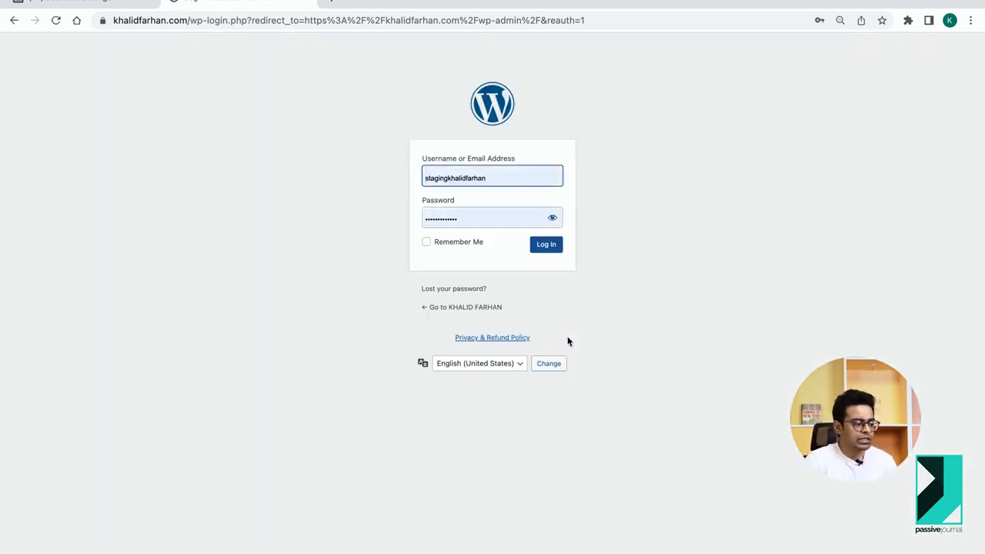
click(544, 253)
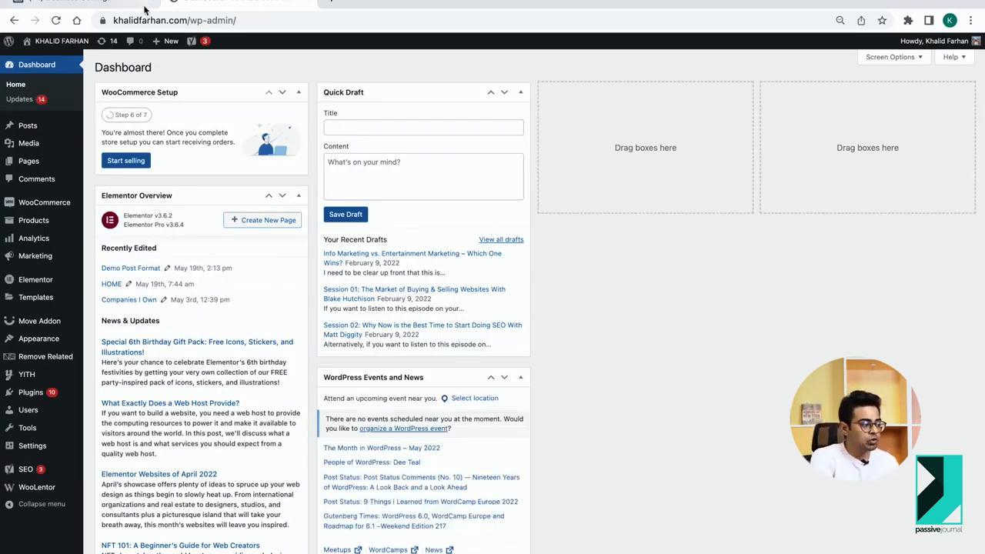
Check the pixel base code in Business Settings again and return to the WordPress dashboard.
click(70, 3)
mouse_move(329, 376)
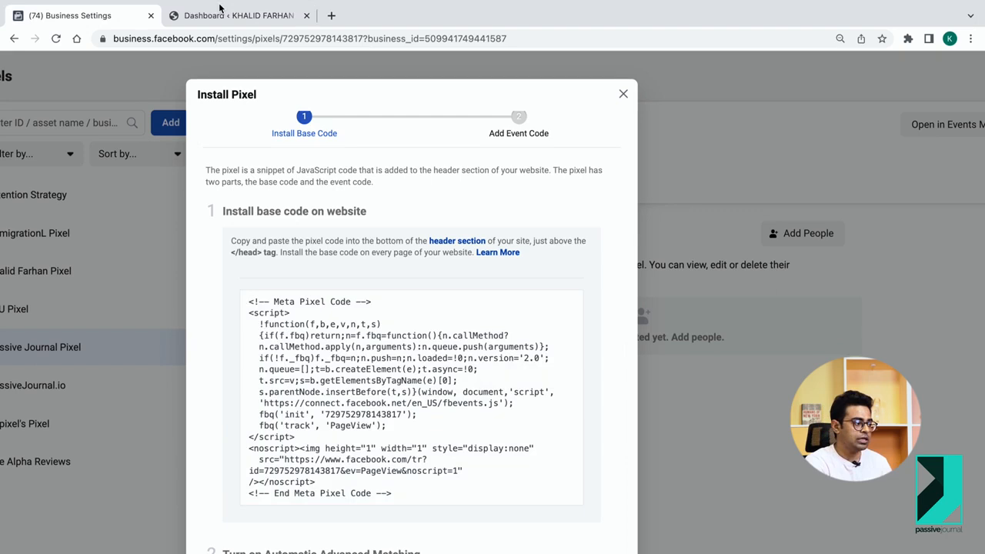
click(217, 1)
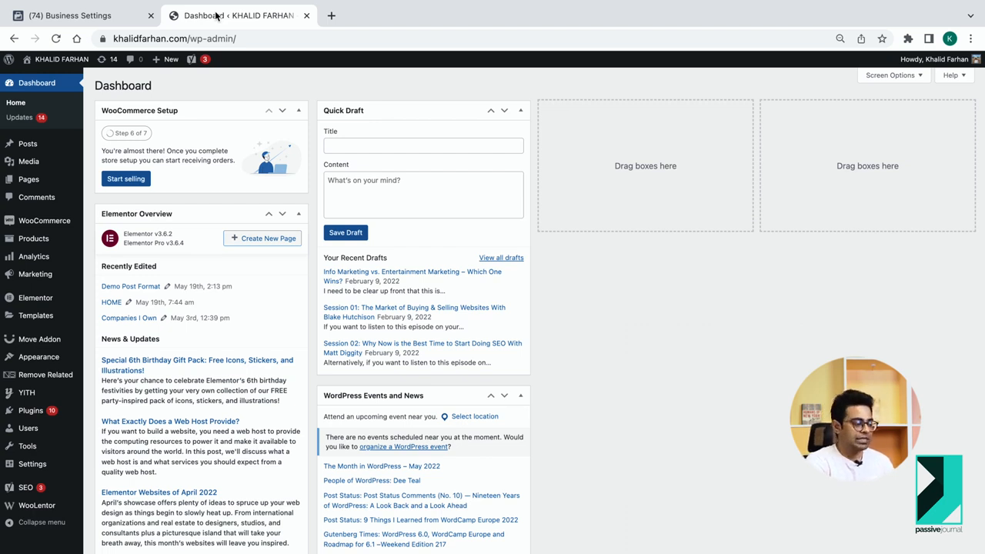
Go to the page for adding new WordPress plugins and search for "pixel cat lite".
mouse_move(56, 419)
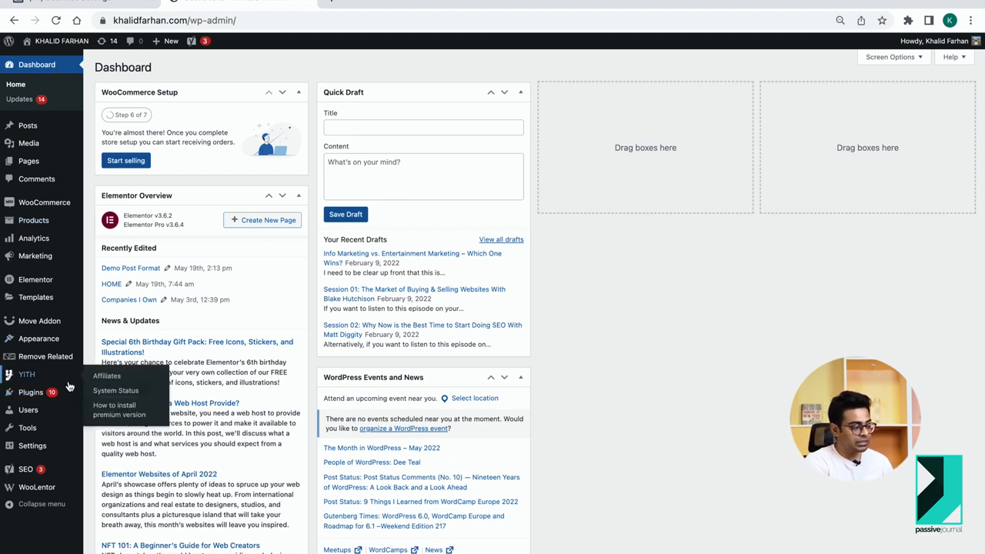
mouse_move(69, 393)
click(137, 414)
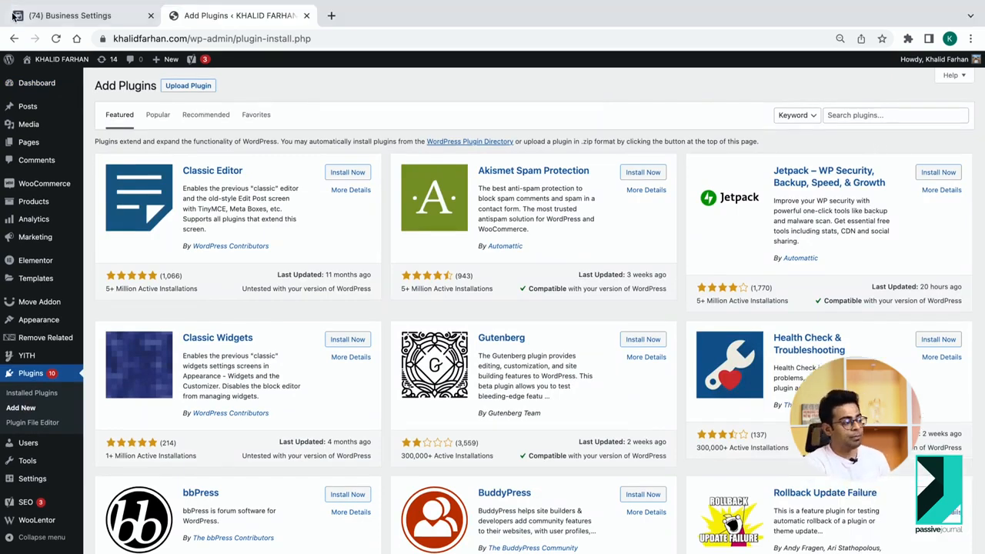
click(17, 15)
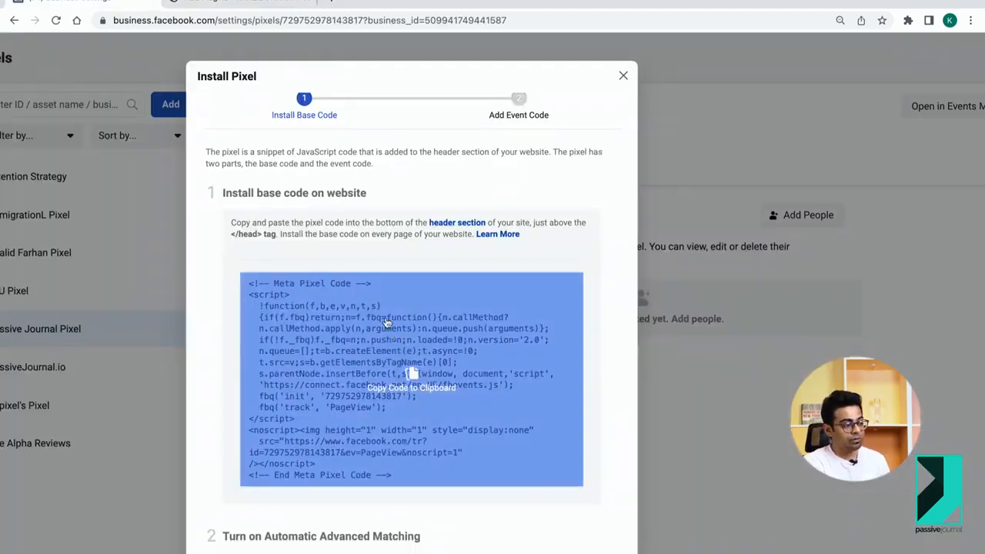
click(236, 5)
click(864, 96)
text(pixel cat lite)
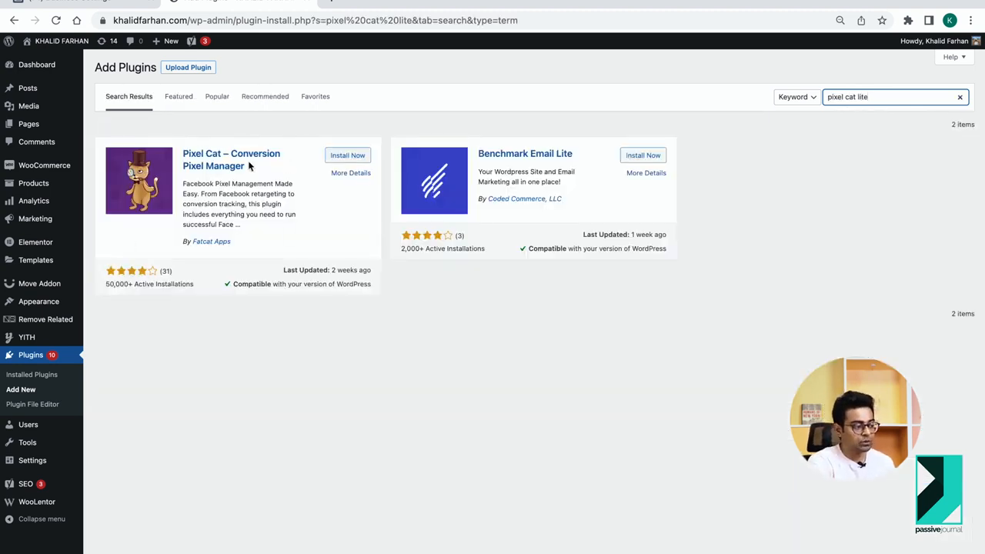
Install and activate the Pixel Cat – Conversion Pixel Manager plugin.
click(360, 156)
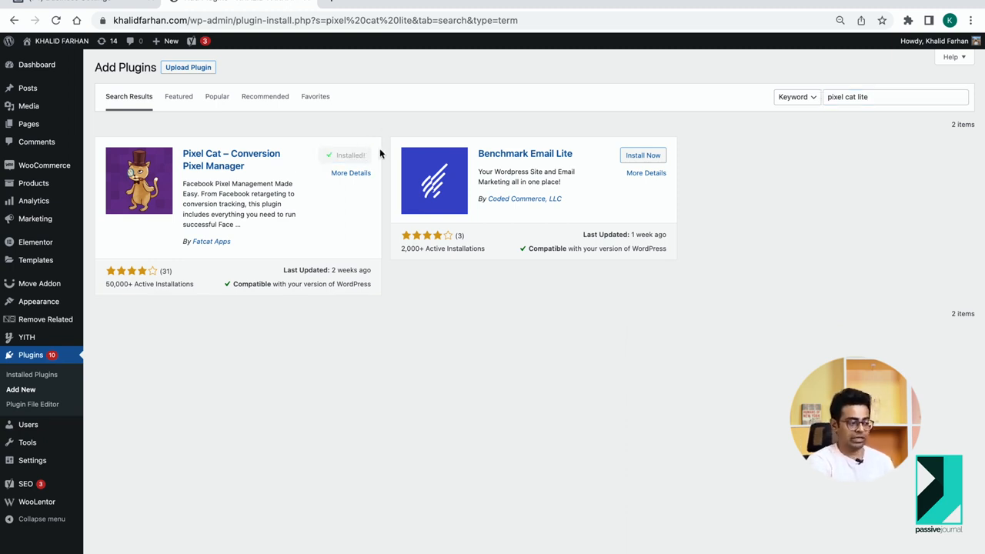
click(358, 157)
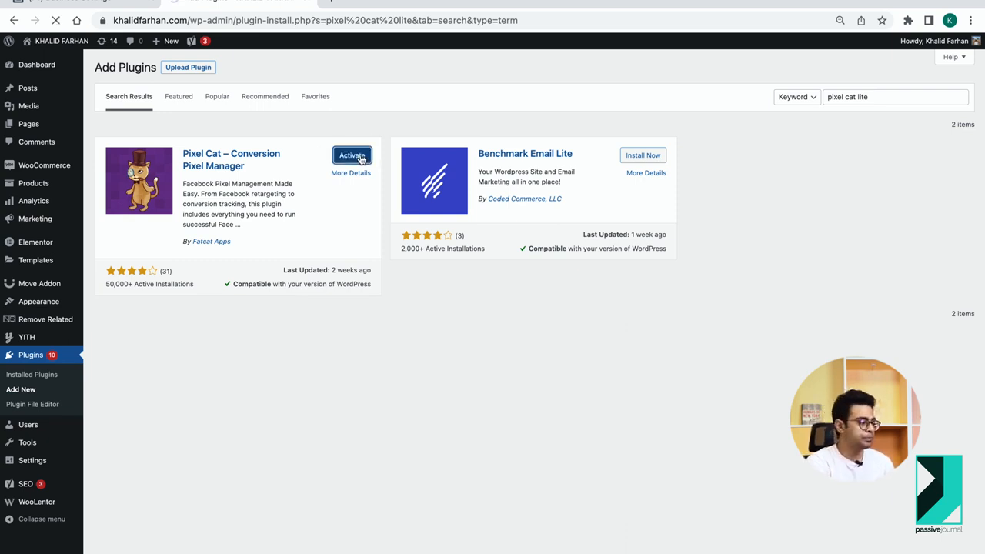
Find Pixel Cat Lite among the installed plugins and open its pixel configuration page.
scroll(360, 158, down, 4)
scroll(362, 159, down, 5)
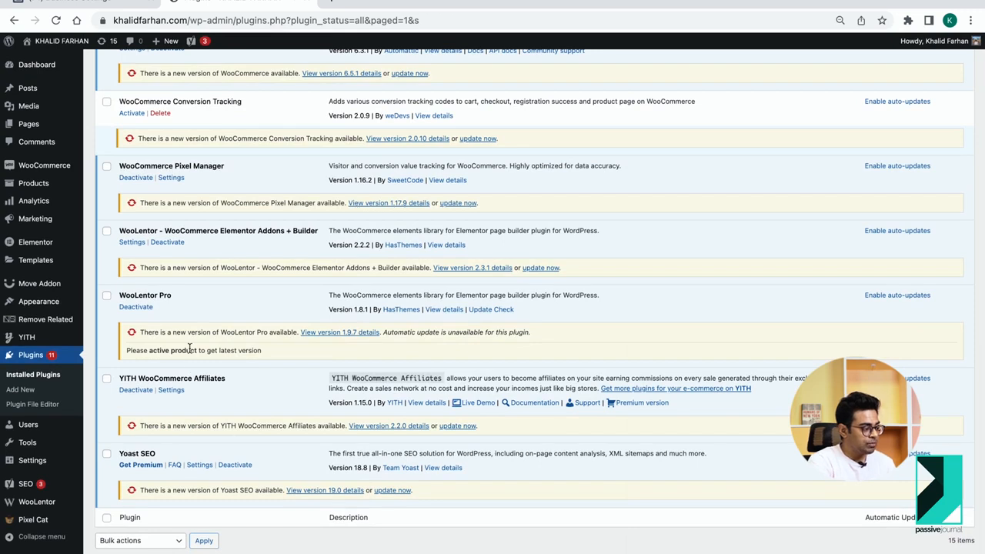
scroll(189, 349, up, 3)
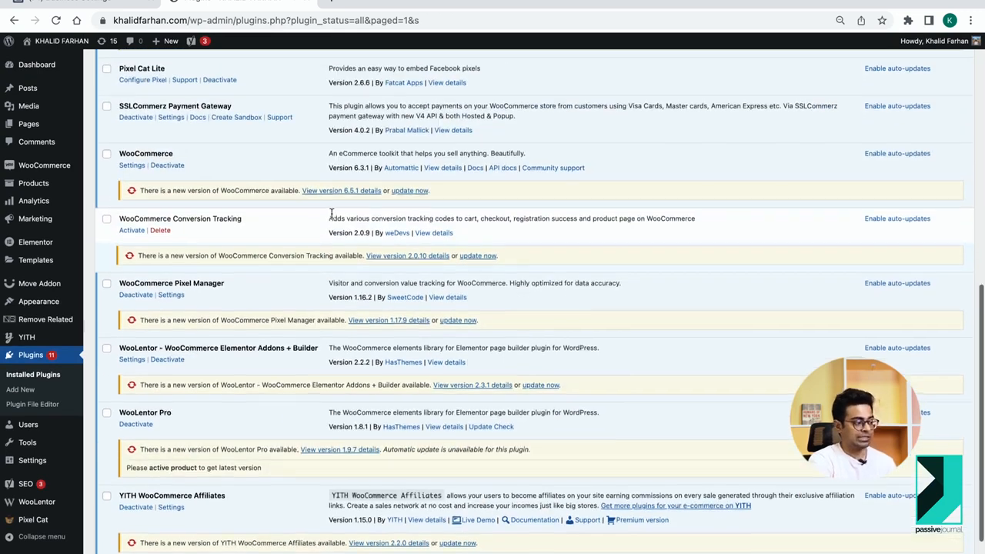
scroll(332, 213, up, 2)
click(140, 157)
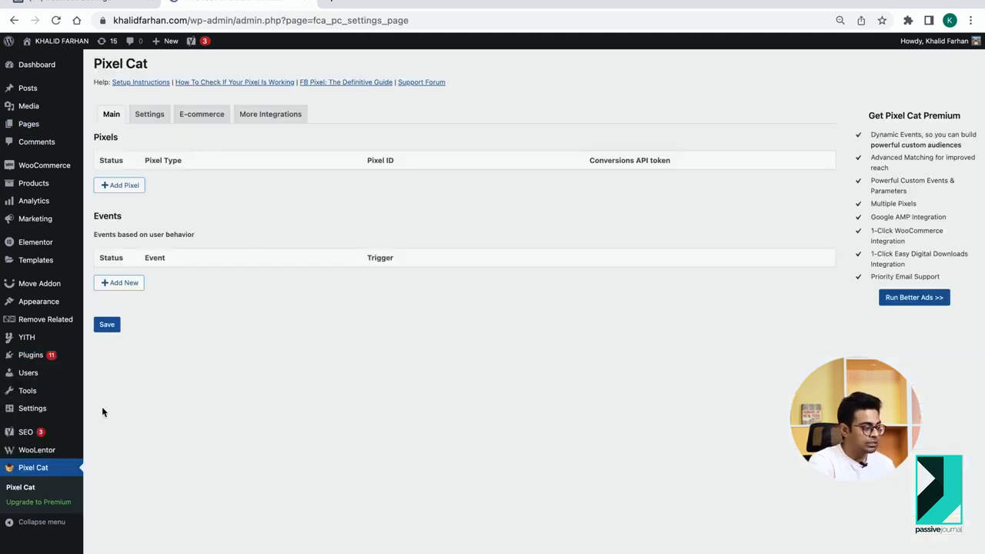
Look through Pixel Cat's Settings, E-commerce and More Integrations options and return to the Main pixel list.
click(147, 119)
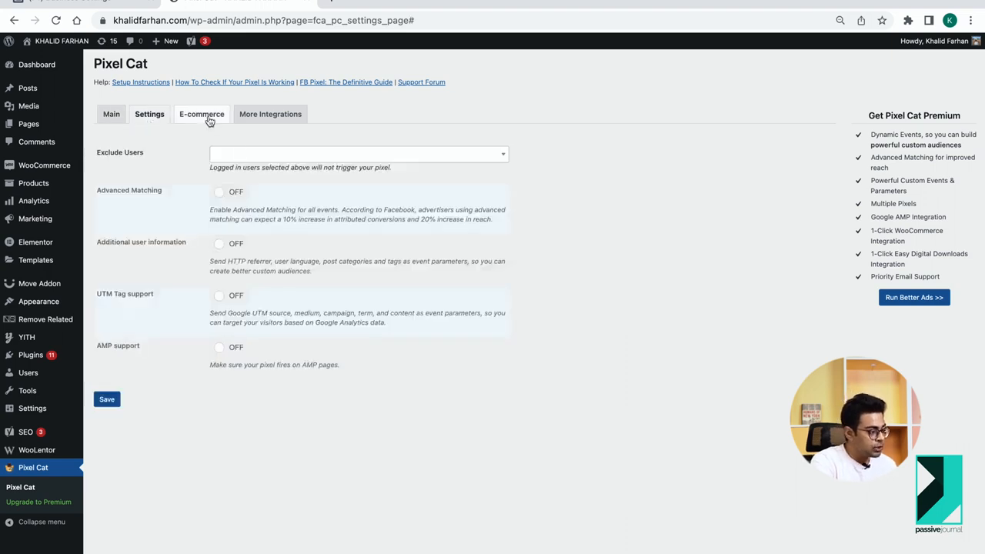
click(209, 121)
click(263, 117)
click(114, 121)
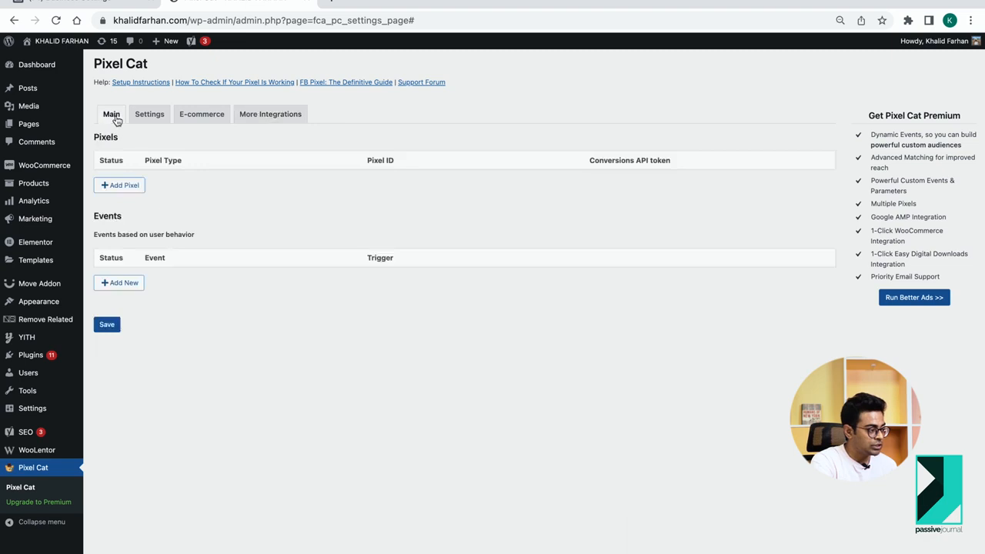
mouse_move(46, 454)
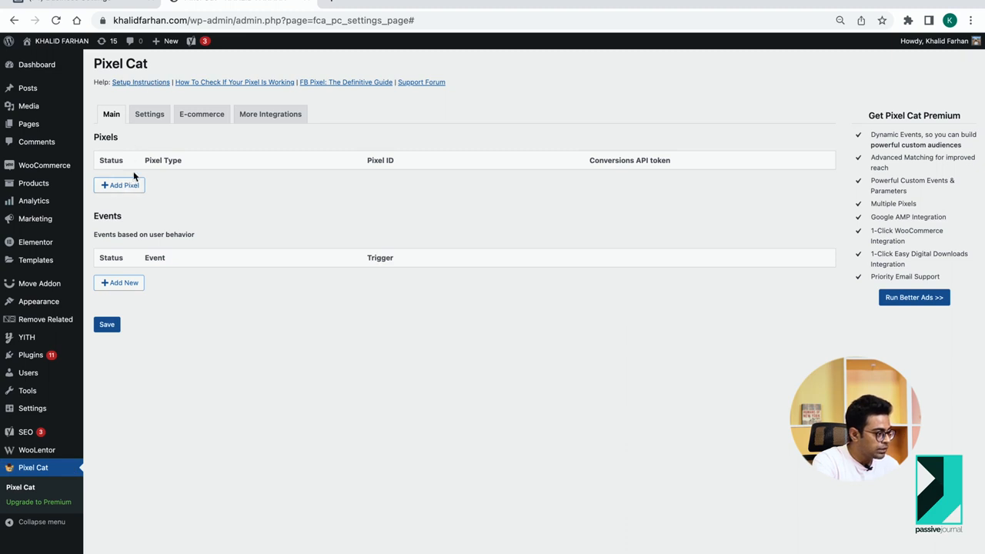
Start adding a Facebook Pixel in Pixel Cat, then switch to Meta Business Settings, close the pixel installation wizard and copy the Passive Journal Pixel's ID.
click(113, 187)
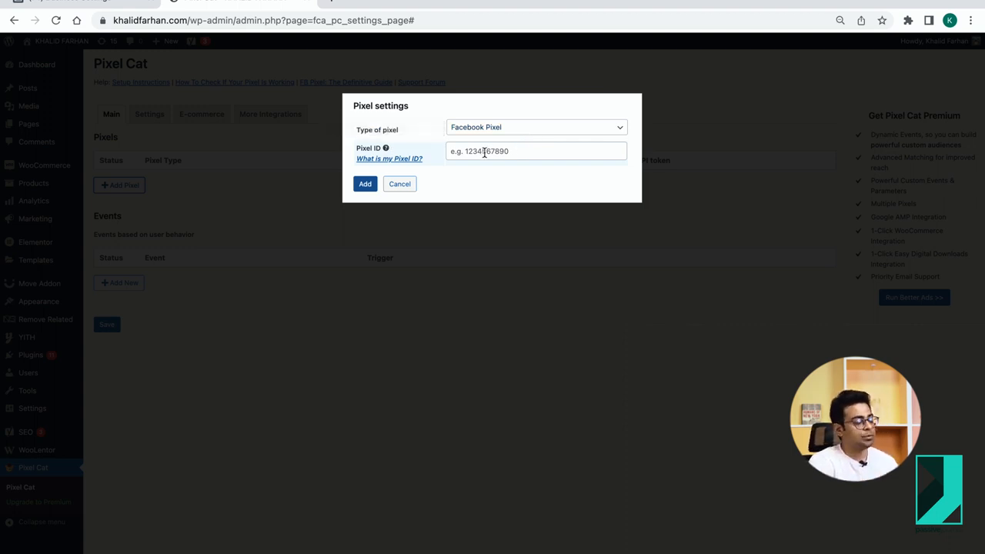
click(89, 14)
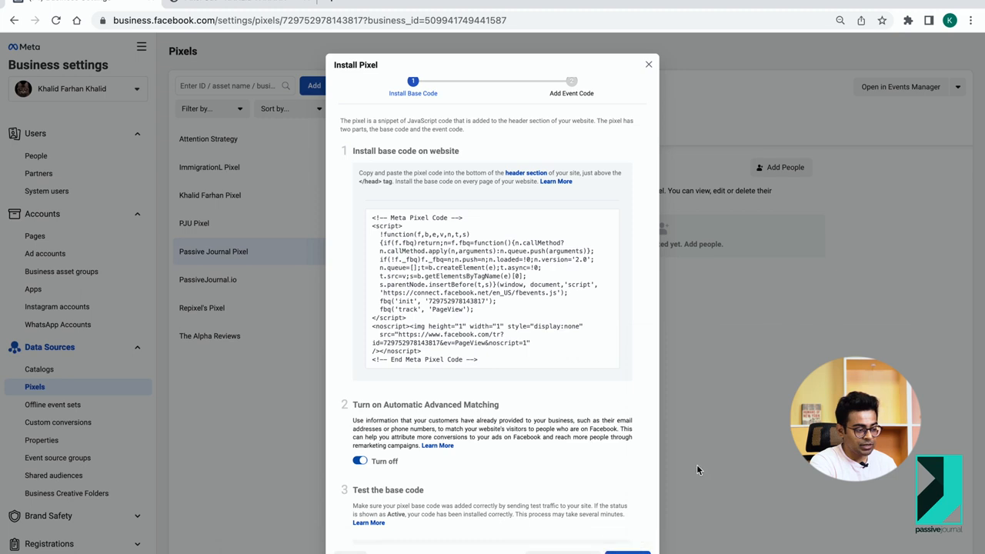
click(628, 551)
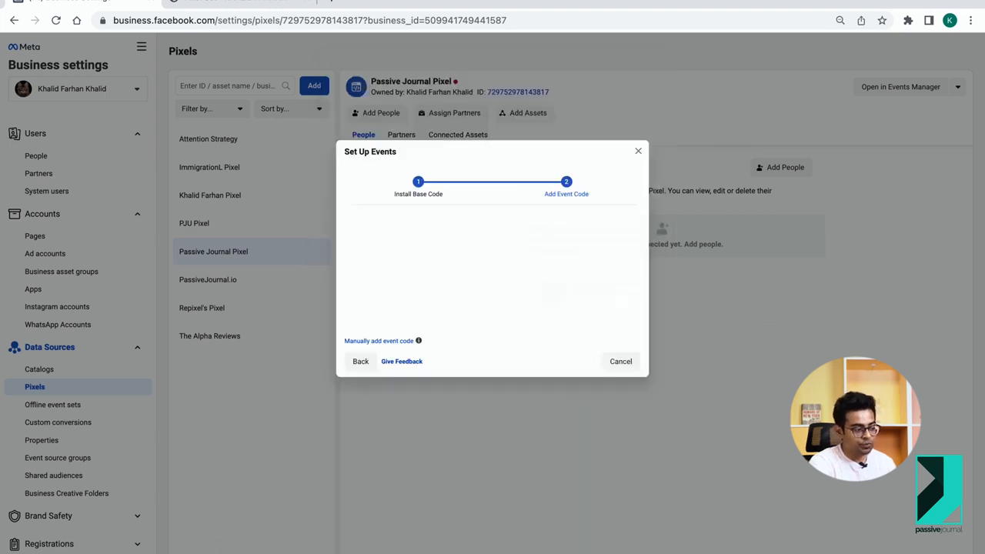
click(638, 154)
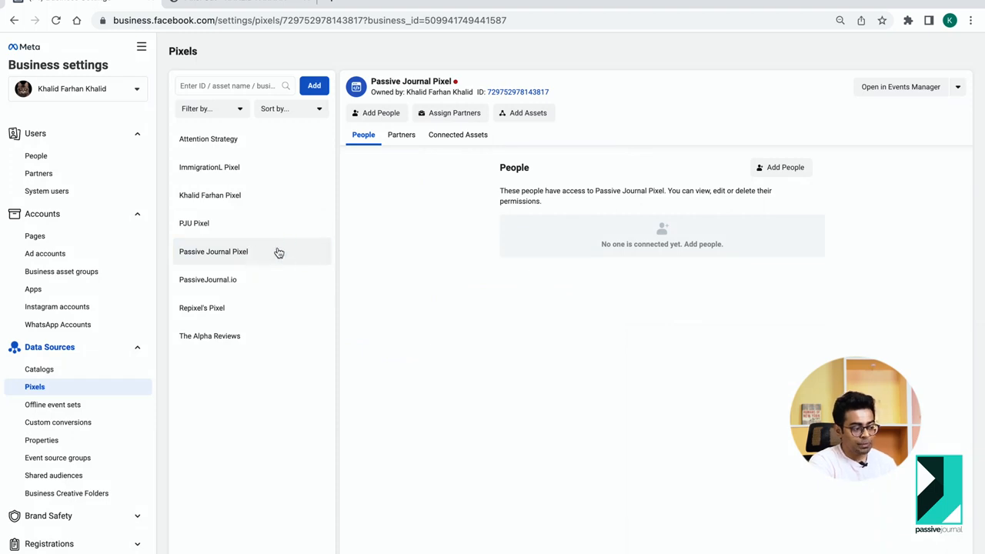
click(516, 93)
Return to Pixel Cat, paste the copied pixel ID into the Facebook Pixel settings and add the pixel.
click(257, 6)
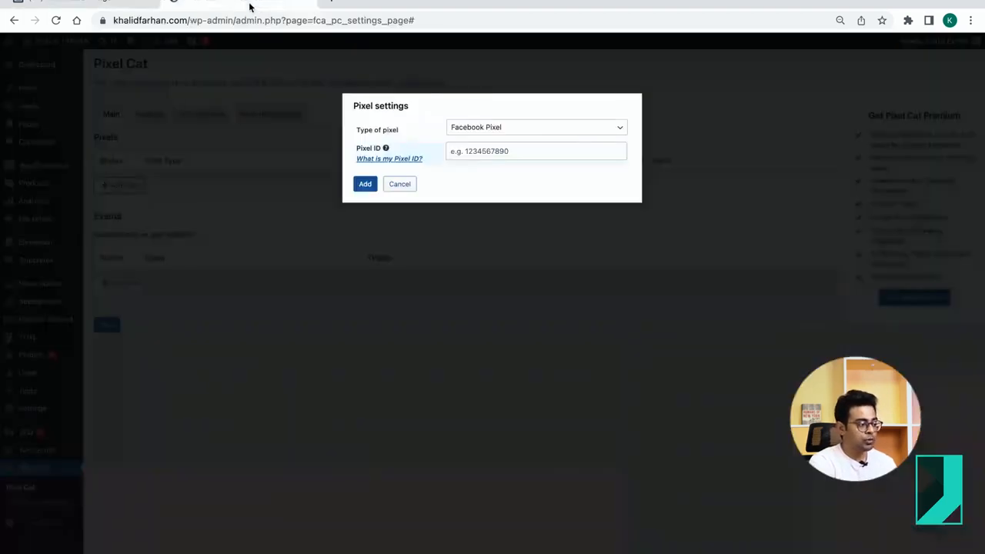
click(537, 156)
key(super+v)
click(365, 185)
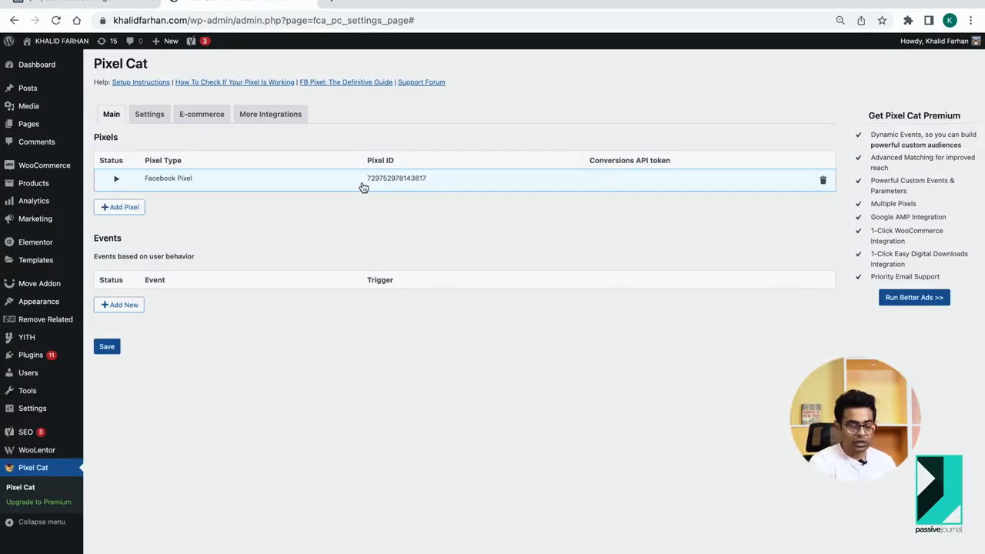
Add a ViewContent event triggered by a Page Visit on All Pages.
click(135, 304)
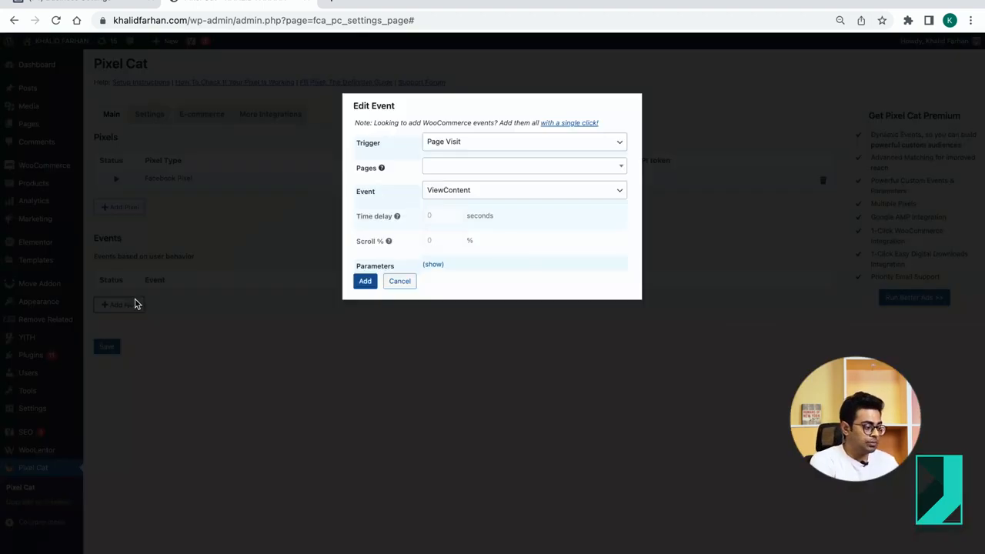
click(452, 159)
text(a)
key(Return)
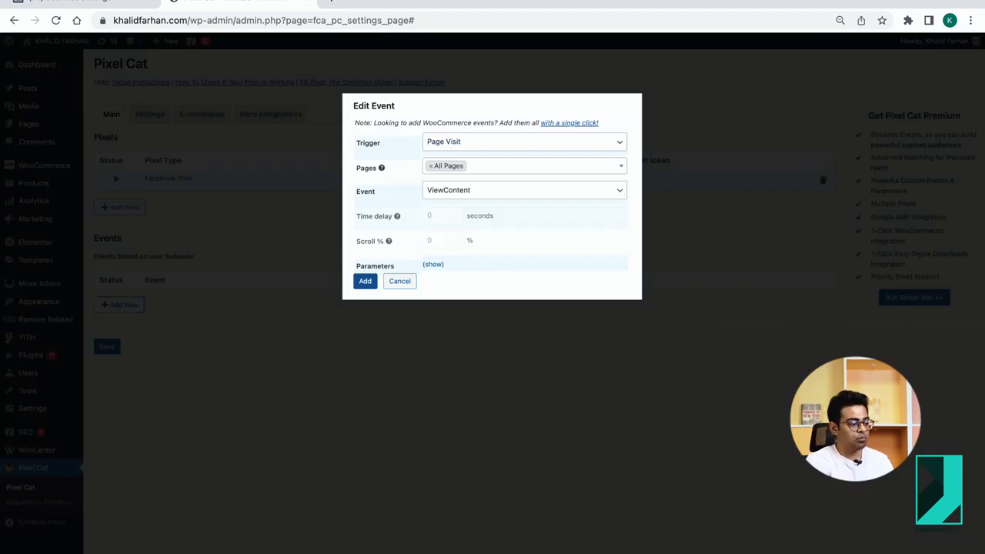
click(366, 282)
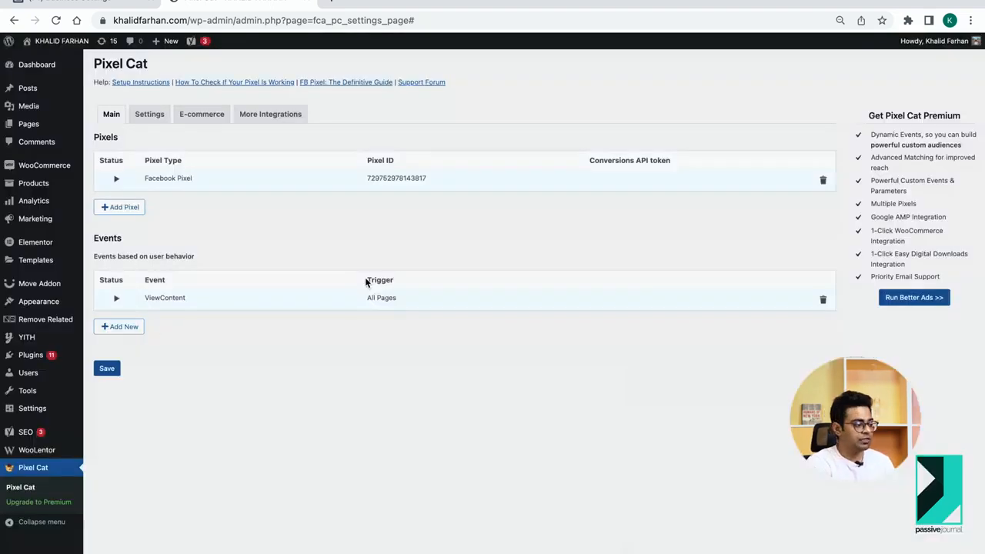
Start a second event of type AddToCart with Page Visit as its trigger.
click(132, 331)
click(536, 141)
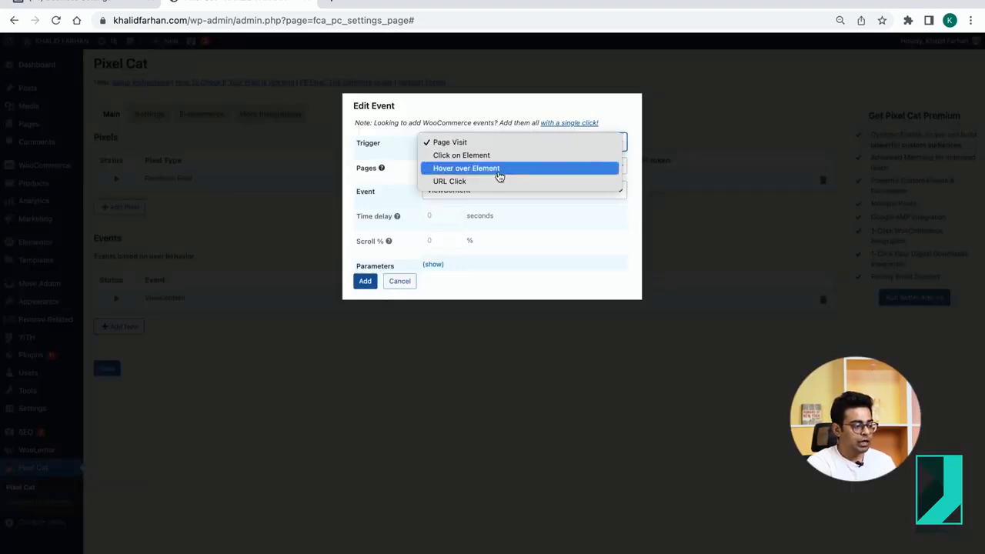
click(371, 154)
click(458, 192)
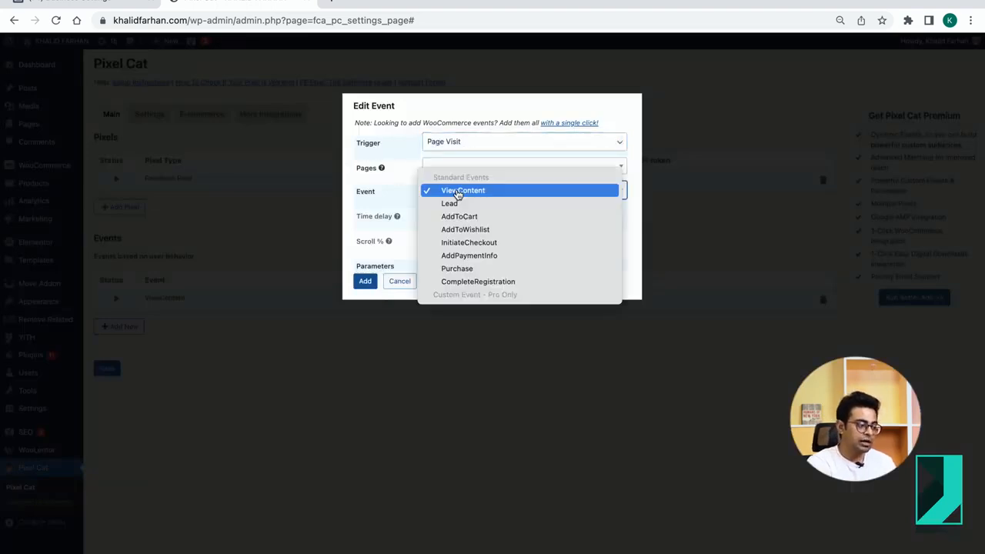
click(479, 222)
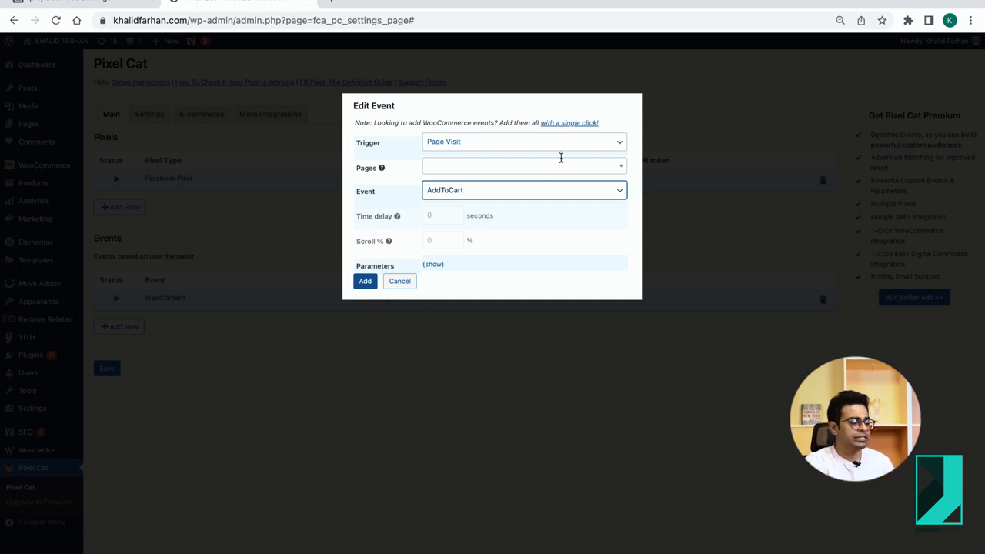
click(487, 146)
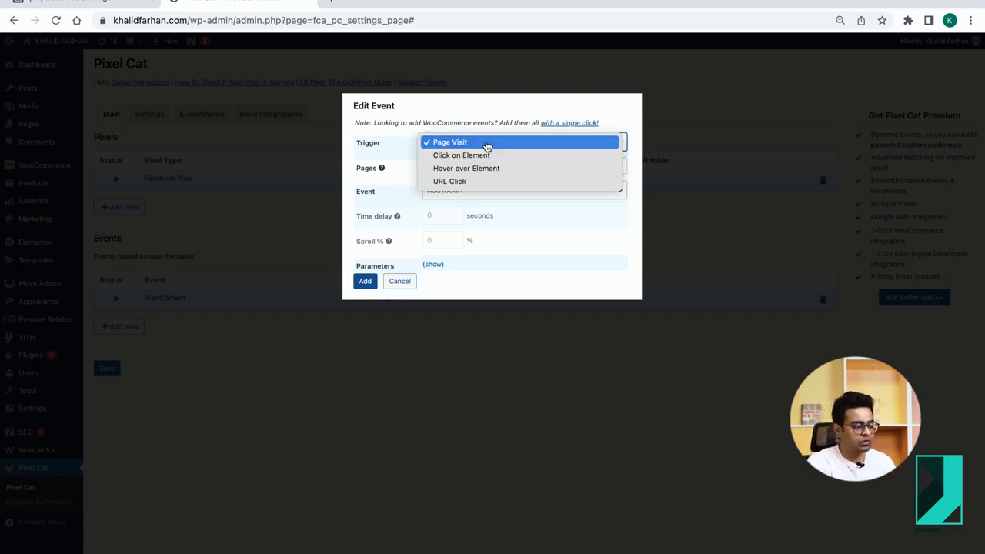
click(501, 144)
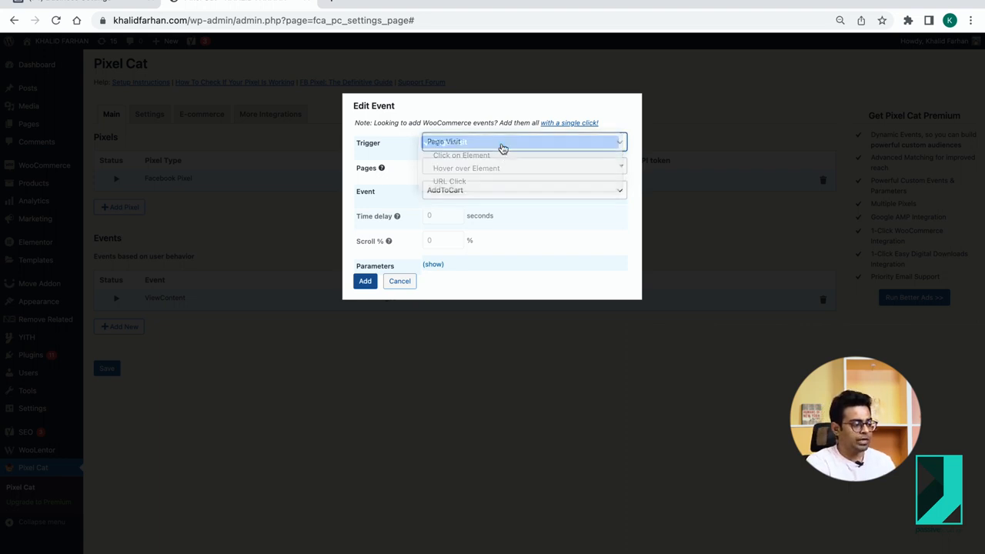
Assign the AddToCart event to the page "Page 832 - Cart" and add the event.
click(489, 166)
text(add)
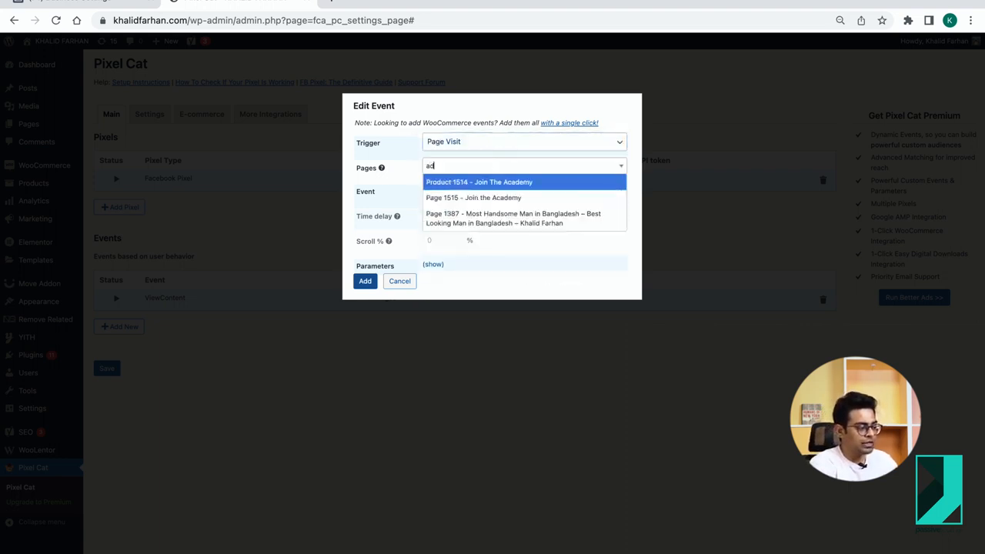
text( t)
key(BackSpace)
key(BackSpace)
key(BackSpace)
key(BackSpace)
key(BackSpace)
text(view)
key(BackSpace)
key(BackSpace)
key(BackSpace)
key(BackSpace)
text(cart)
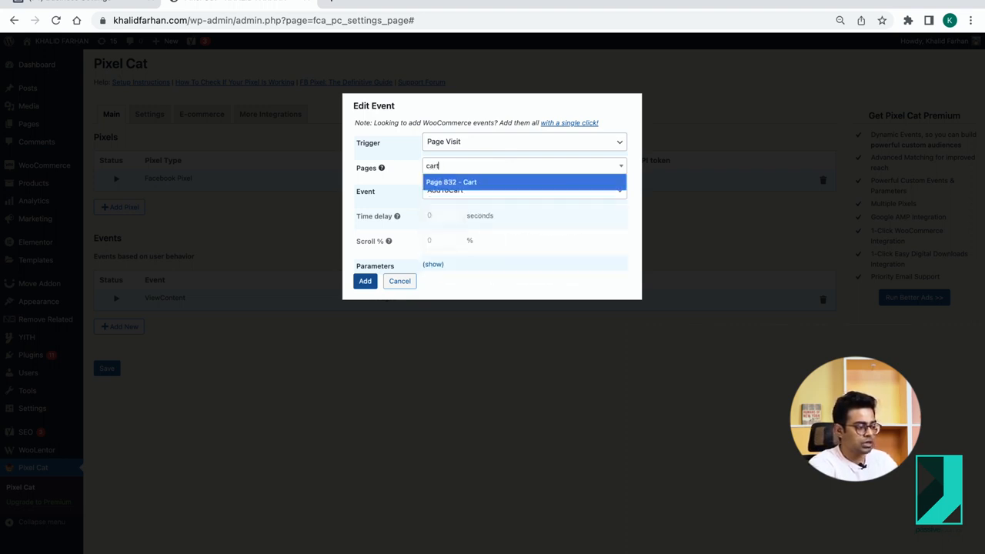
key(Return)
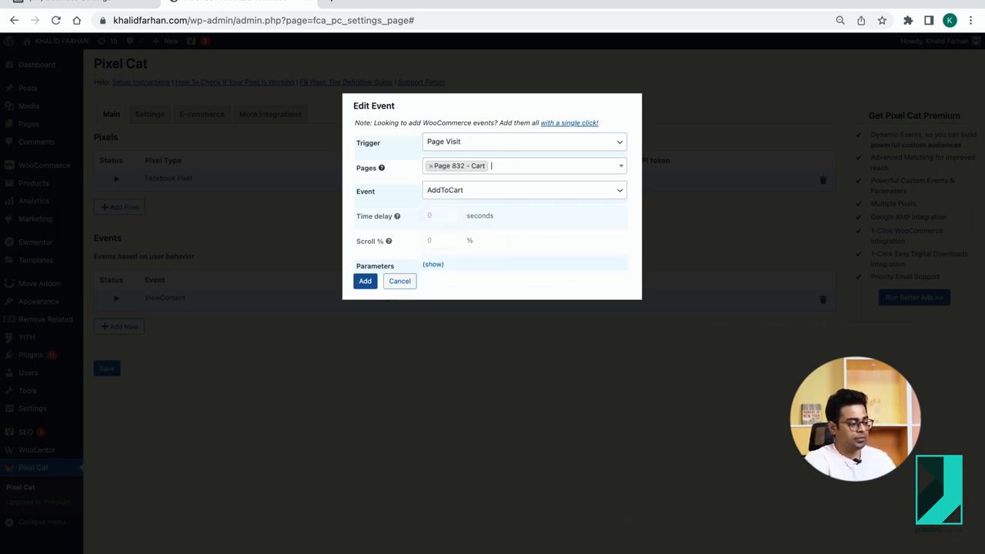
click(361, 281)
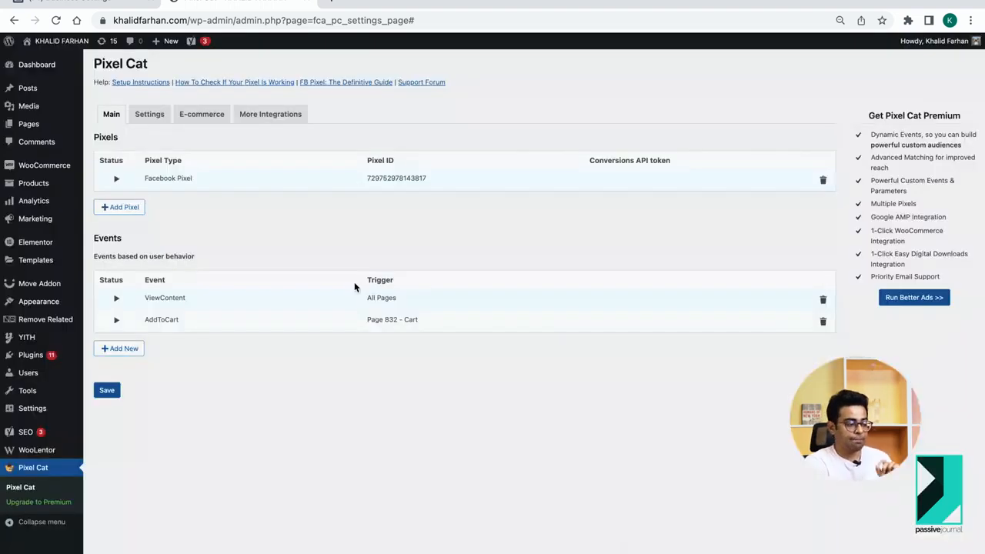
Start a third event of type Purchase, triggered by a visit to the page "Page 8918 - Thank You".
click(122, 349)
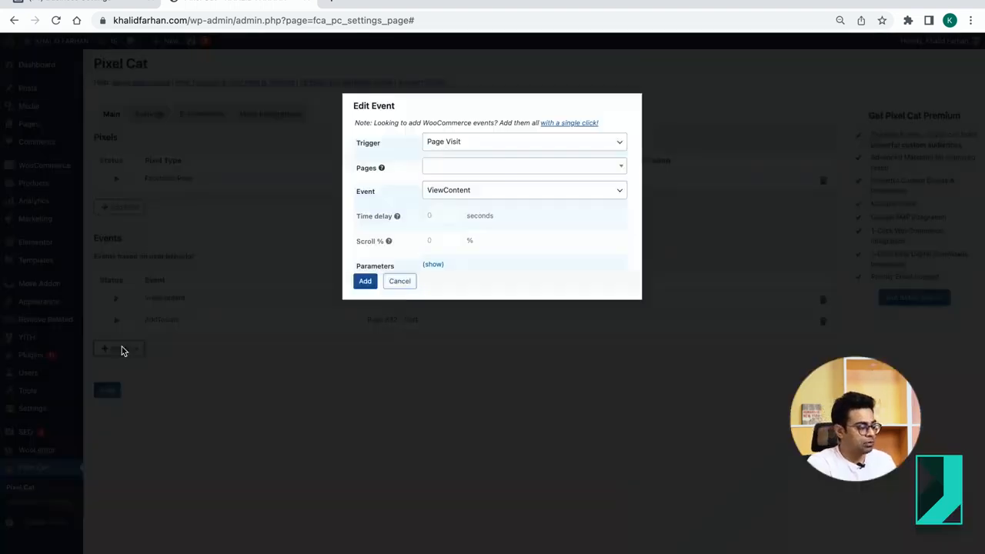
click(490, 192)
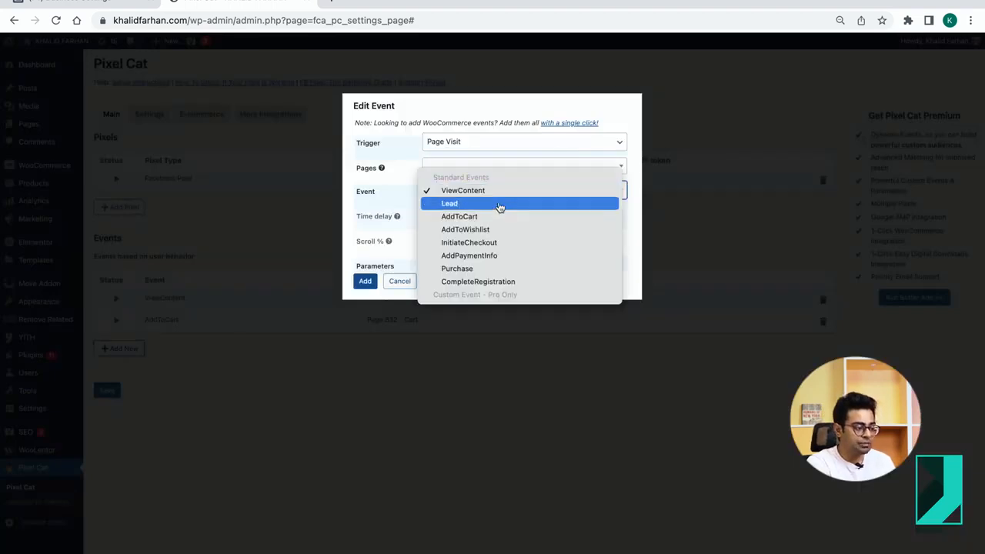
click(501, 268)
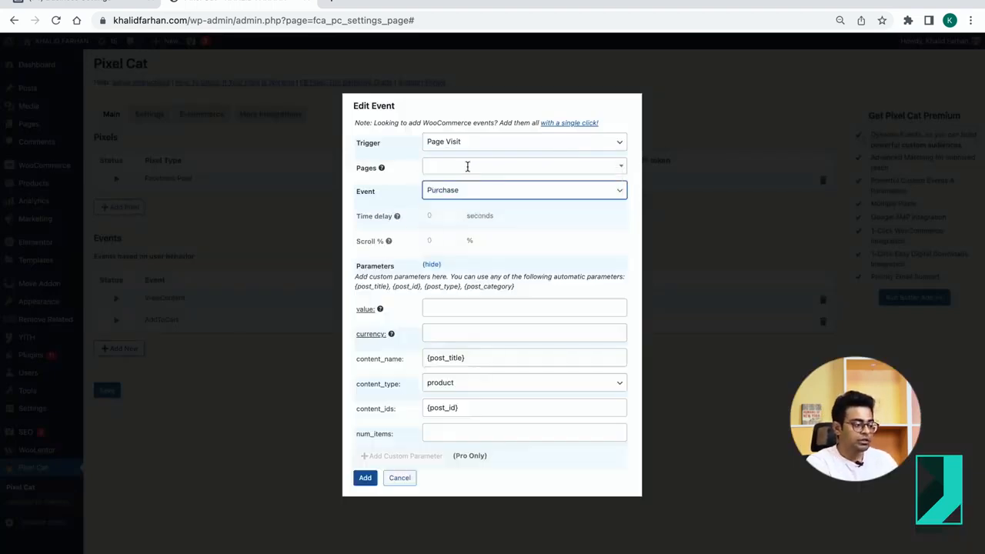
click(467, 166)
text(thank)
click(470, 181)
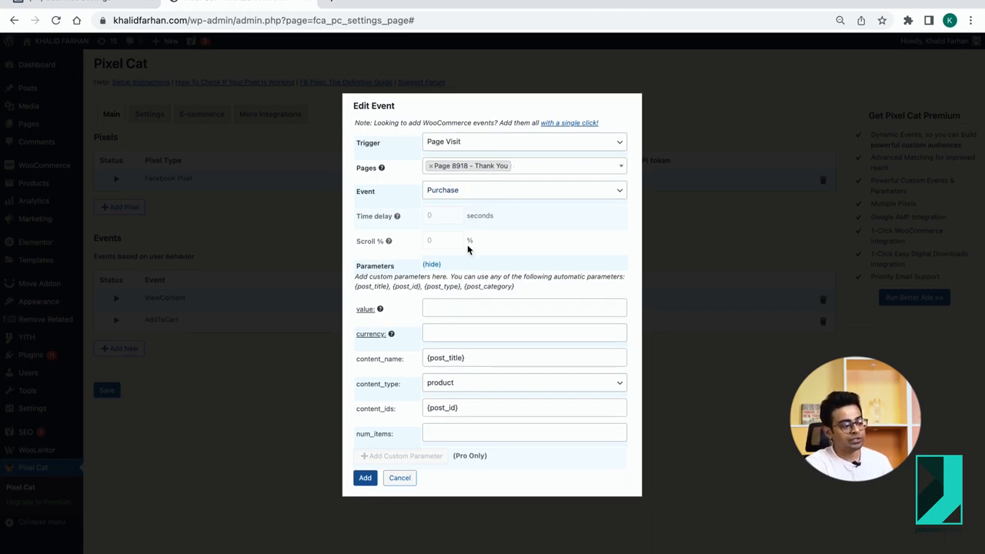
click(440, 304)
text(50)
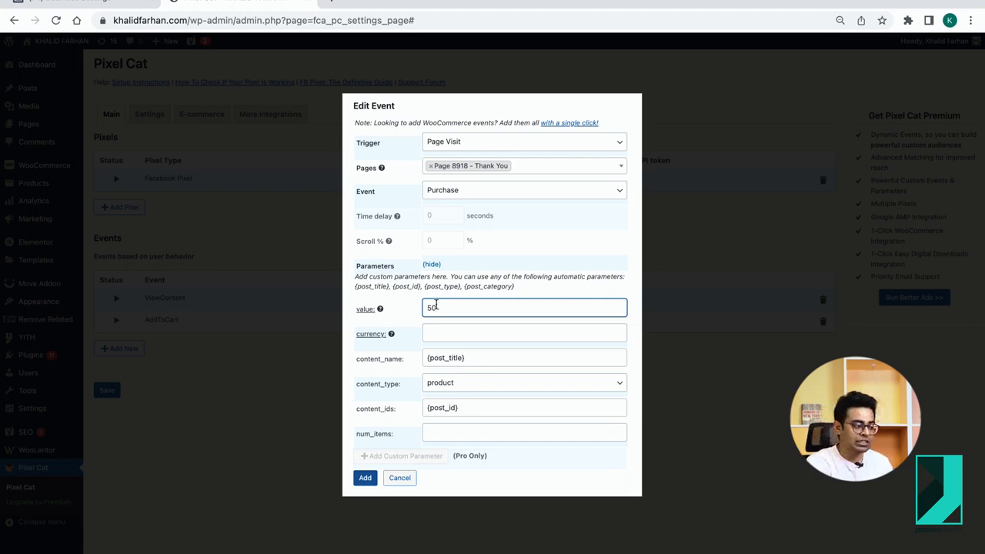
double_click(436, 306)
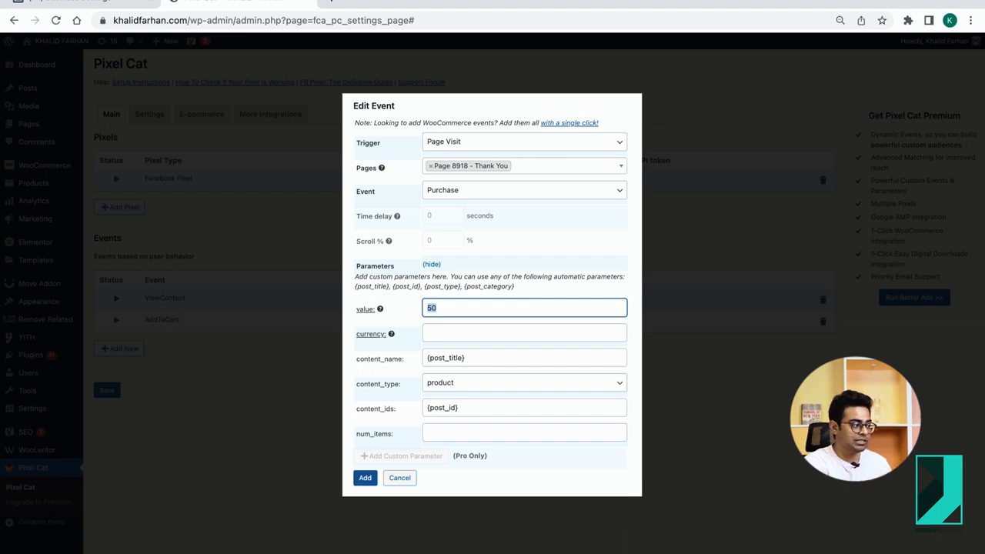
key(BackSpace)
Try to add the Purchase event with its value and currency parameters empty, including with the parameters section collapsed.
click(365, 477)
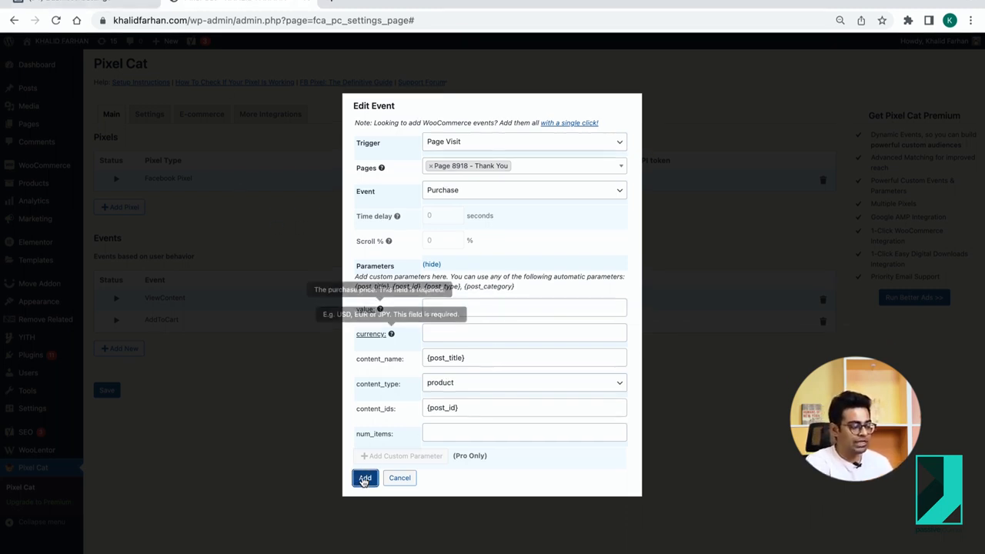
click(433, 266)
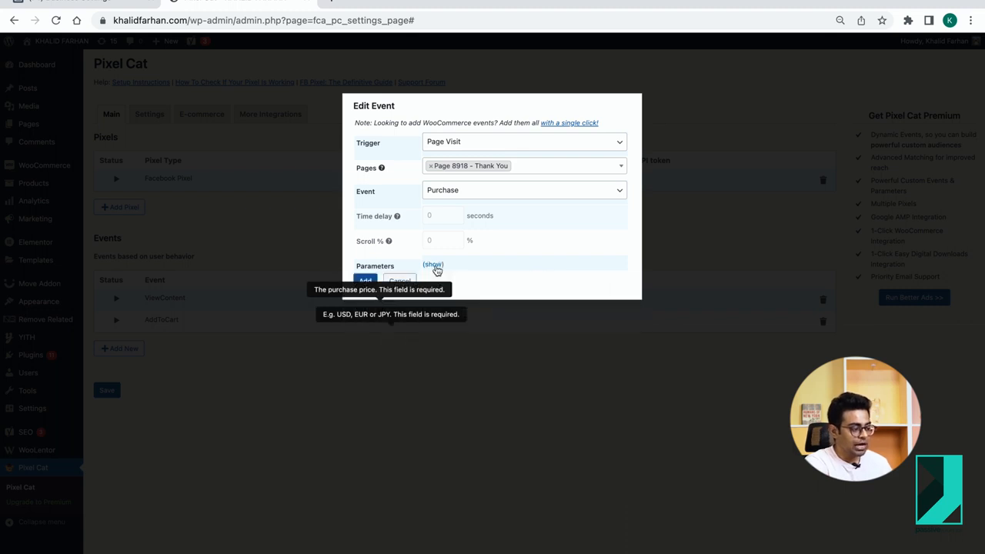
click(434, 267)
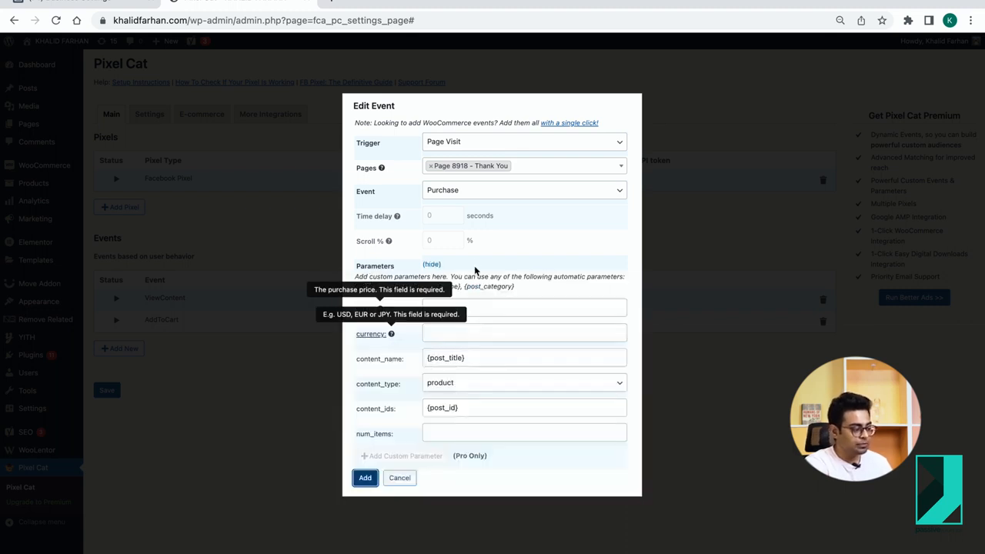
click(432, 264)
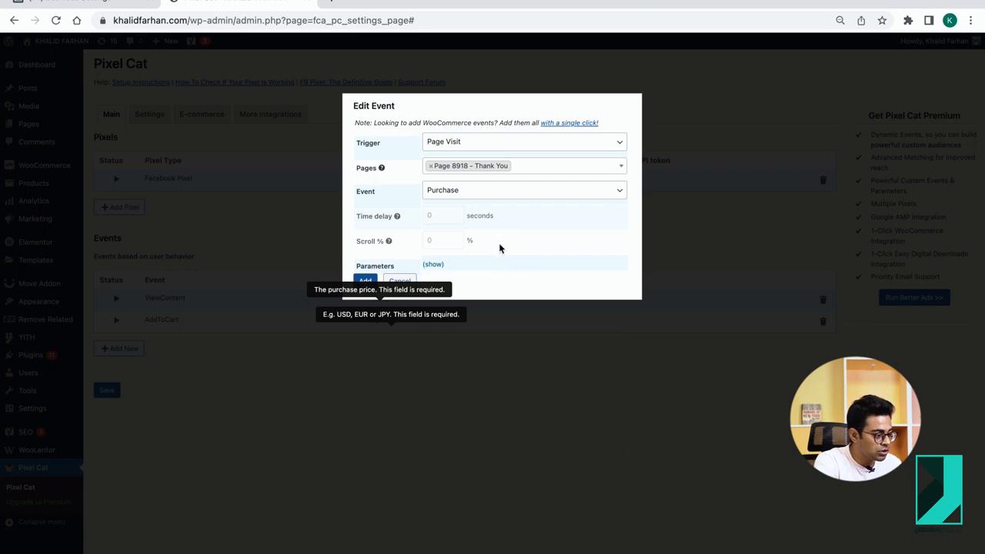
click(362, 283)
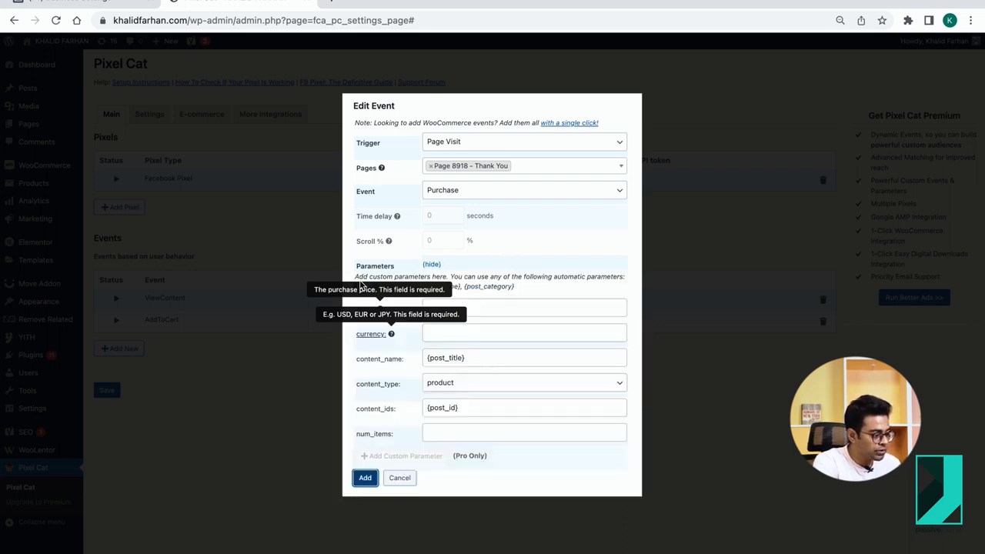
Add the Purchase event with value 0 and currency usd, and save the Pixel Cat configuration.
click(479, 308)
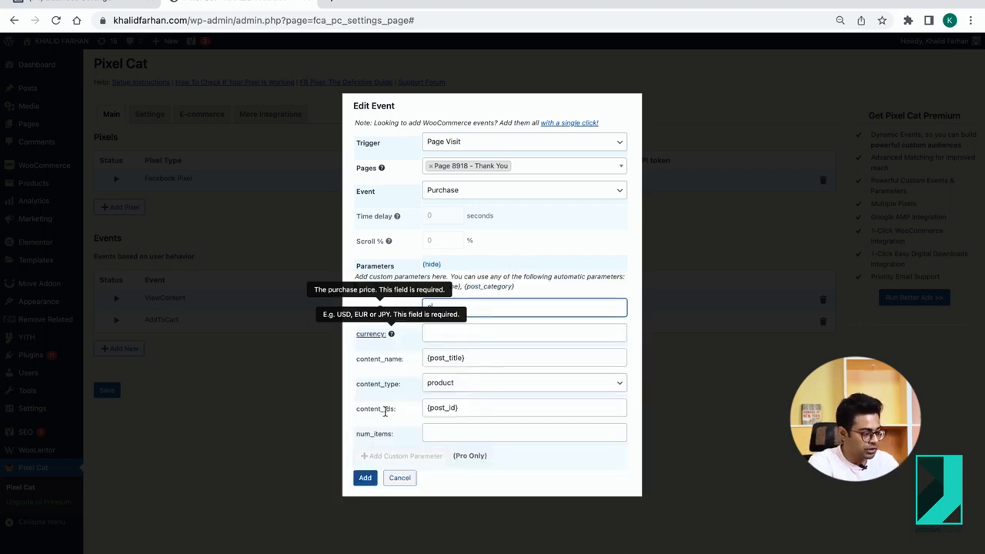
click(365, 477)
click(475, 332)
text(usd)
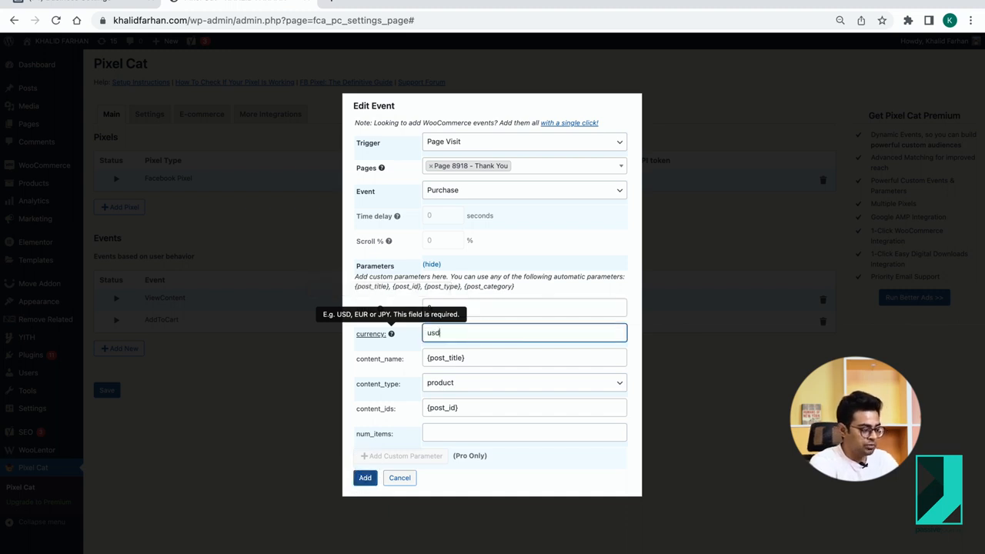
click(364, 478)
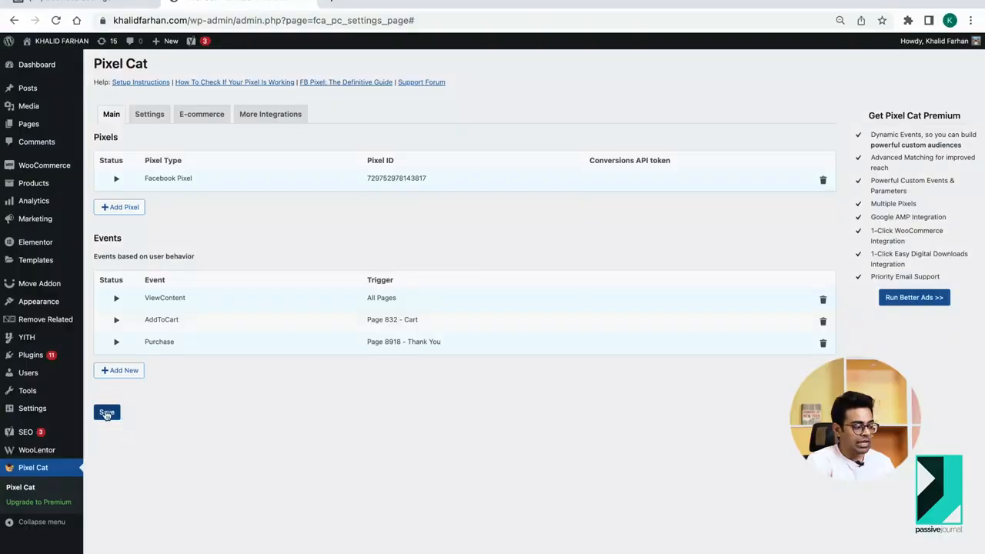
click(106, 410)
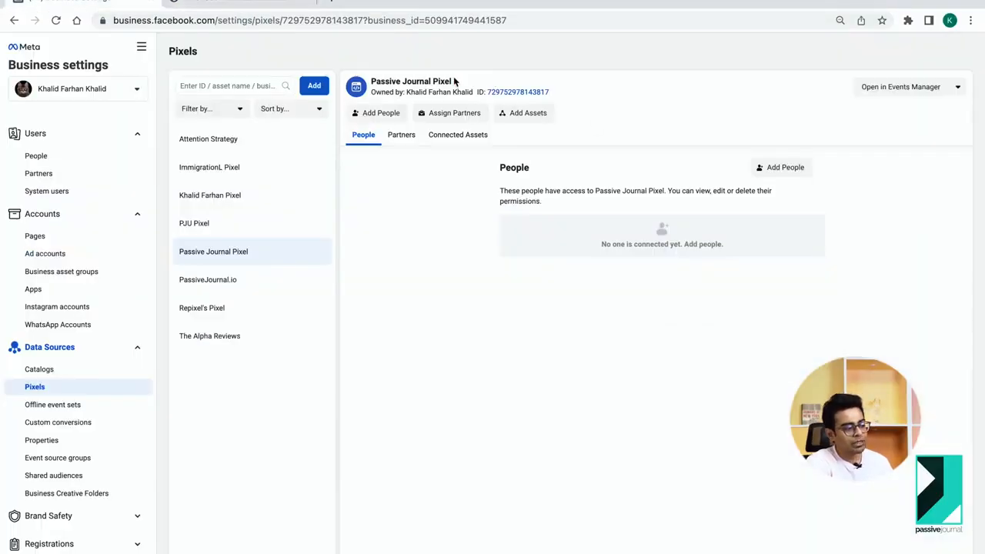
In Meta Business Settings, check the activity status of the Passive Journal Pixel and of the third pixel in the list.
mouse_move(455, 84)
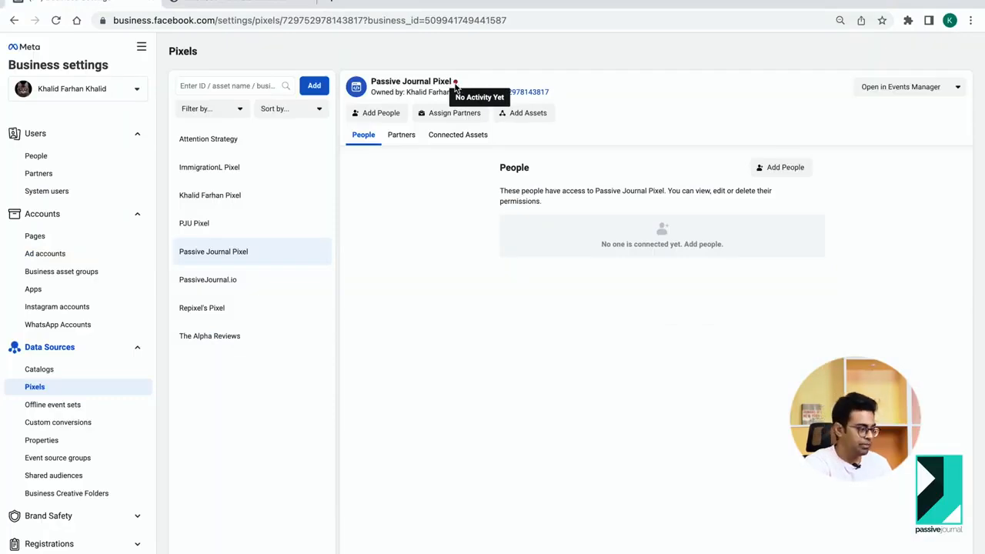
click(244, 195)
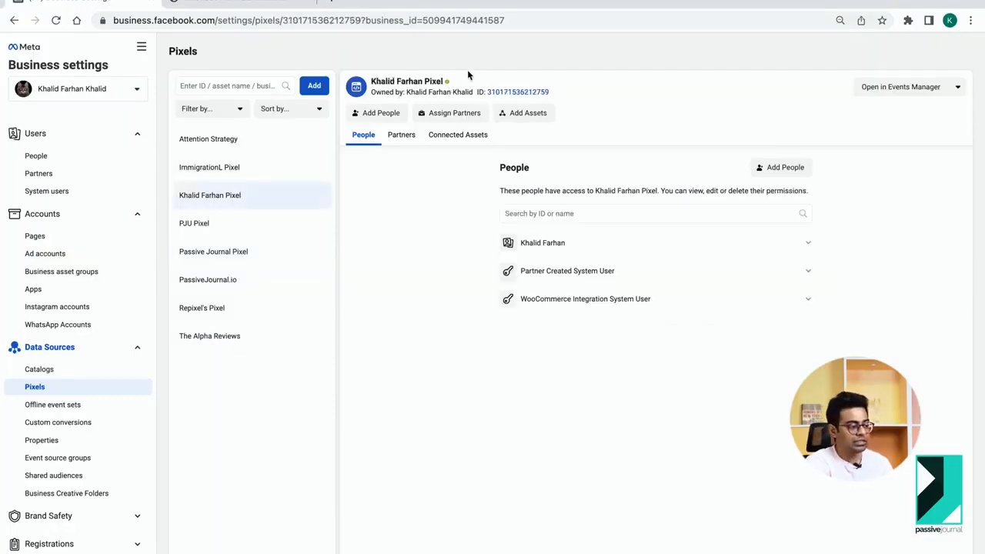
mouse_move(446, 82)
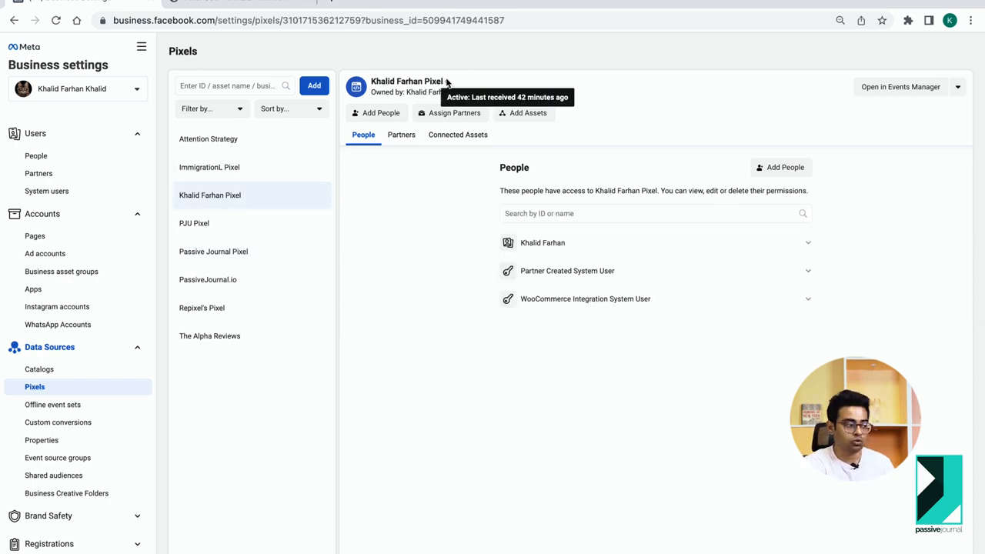